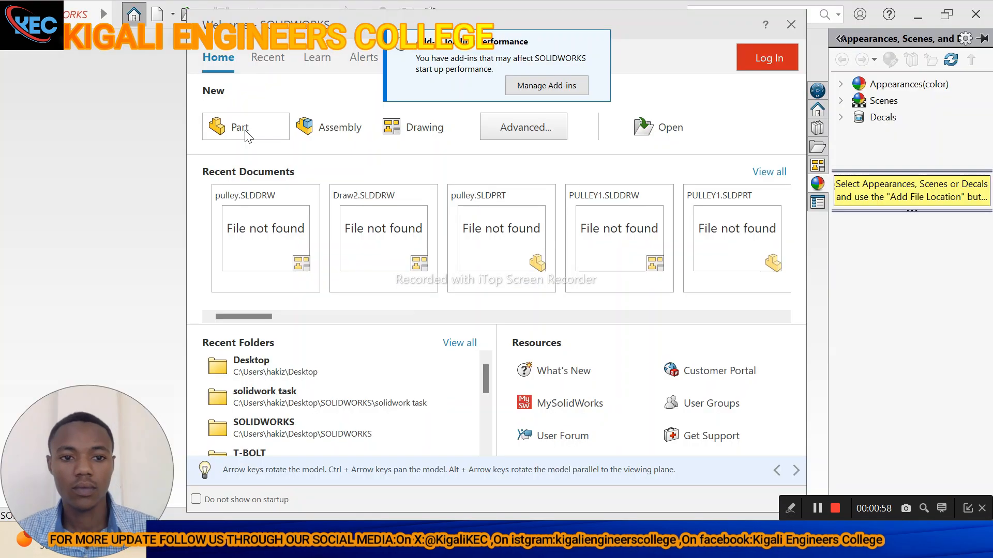
Create a new part and view the Front Plane face-on
{"action": "left_click", "coordinate": [245, 130]}
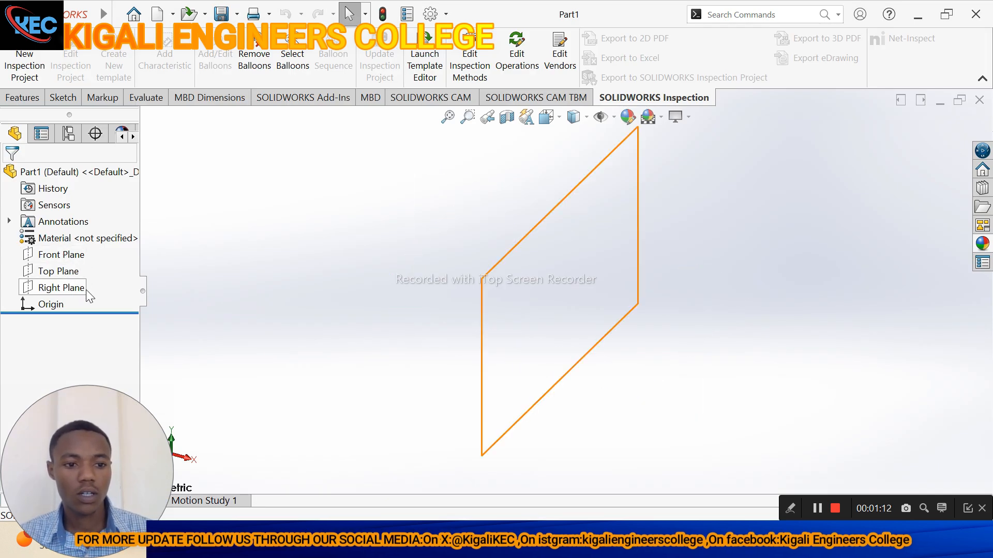
{"action": "left_click", "coordinate": [75, 263]}
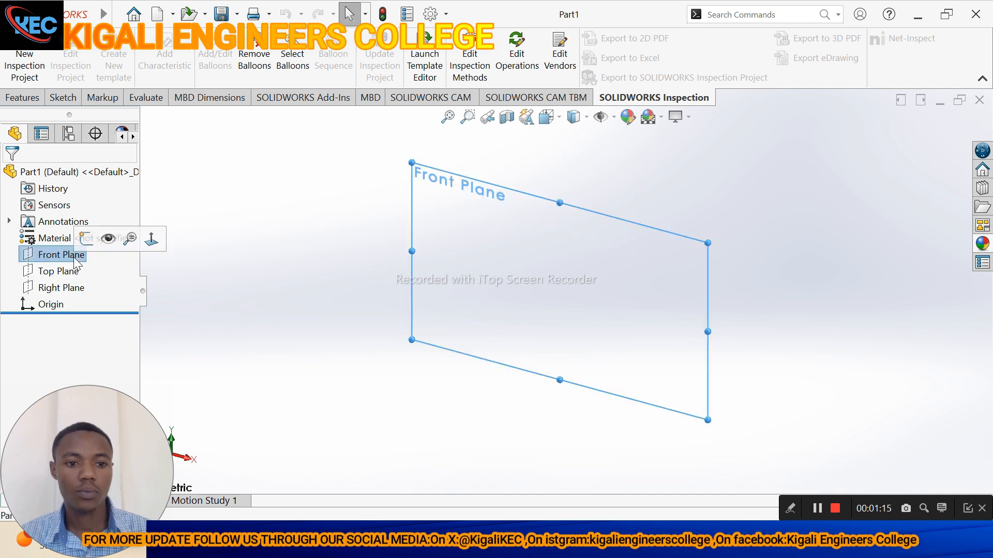
{"action": "left_click", "coordinate": [151, 239]}
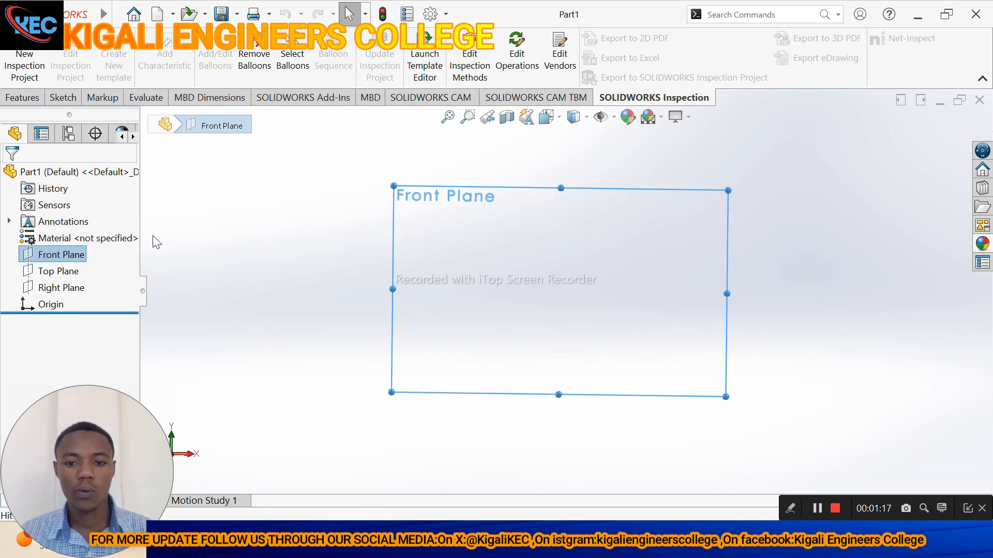
Sketch a horizontal centerline through the origin on the Front Plane
{"action": "left_click", "coordinate": [62, 97]}
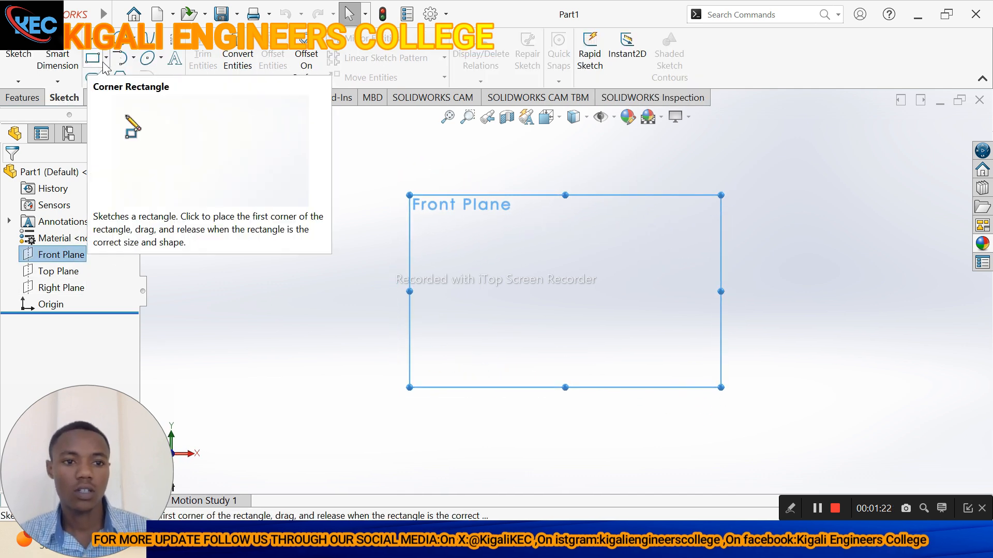
{"action": "left_click", "coordinate": [104, 37]}
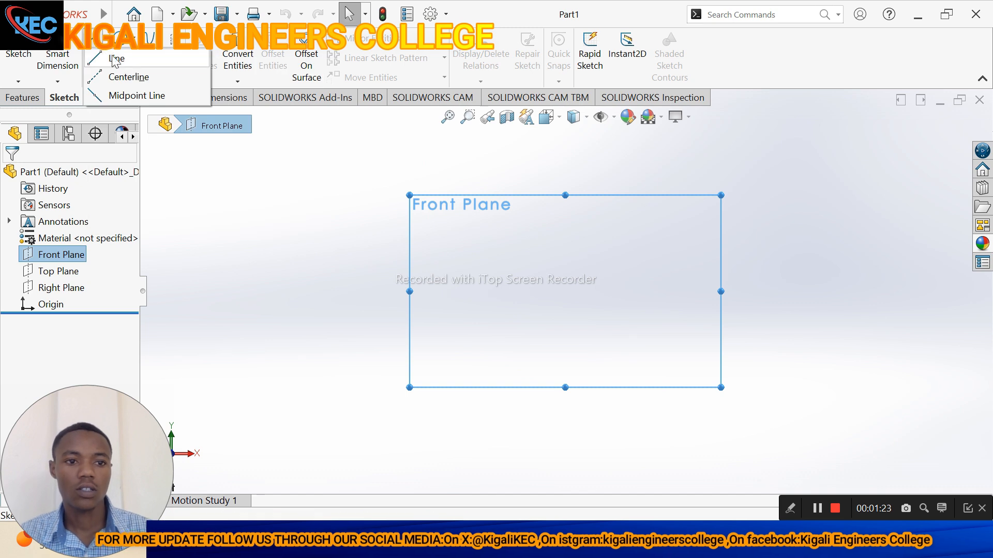
{"action": "left_click", "coordinate": [126, 77]}
{"action": "left_click", "coordinate": [442, 291]}
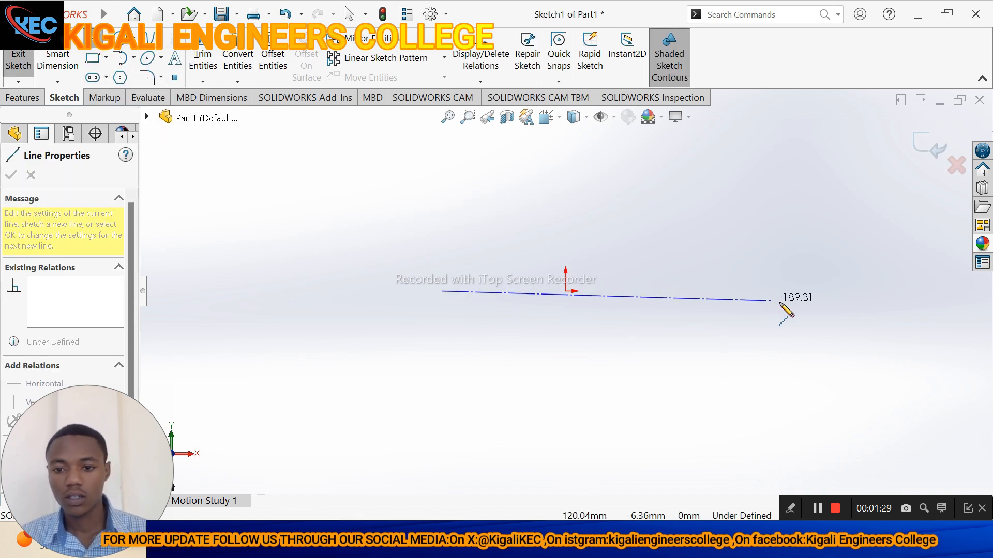
{"action": "left_click", "coordinate": [809, 291]}
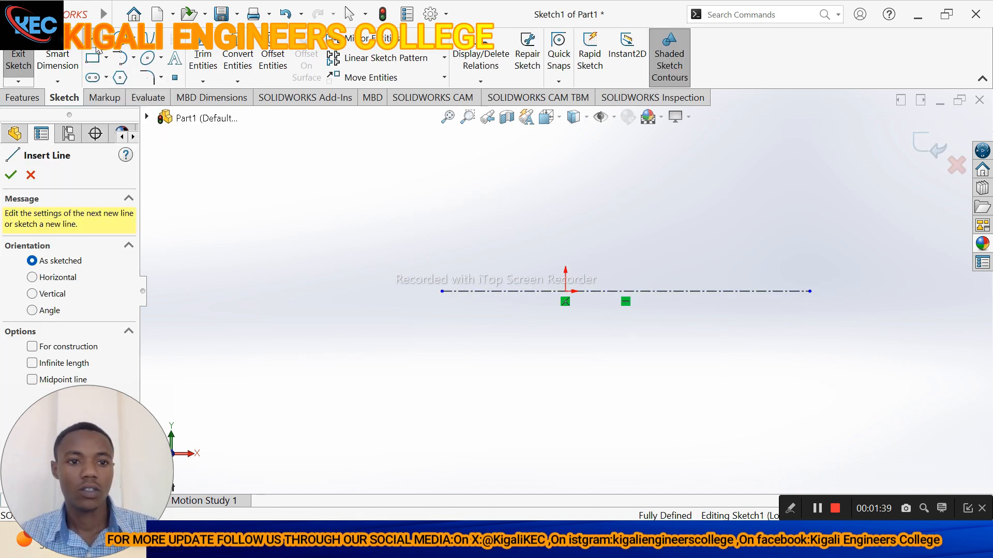
{"action": "key", "text": "Escape"}
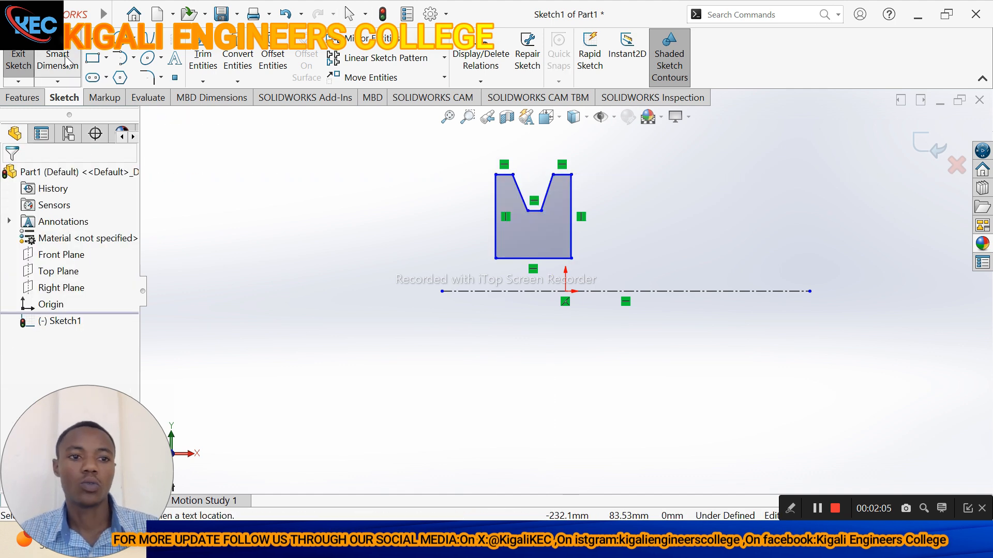
Dimension the grooved profile with a 30 mm bottom edge and a 15 mm left side edge
{"action": "left_click", "coordinate": [552, 258]}
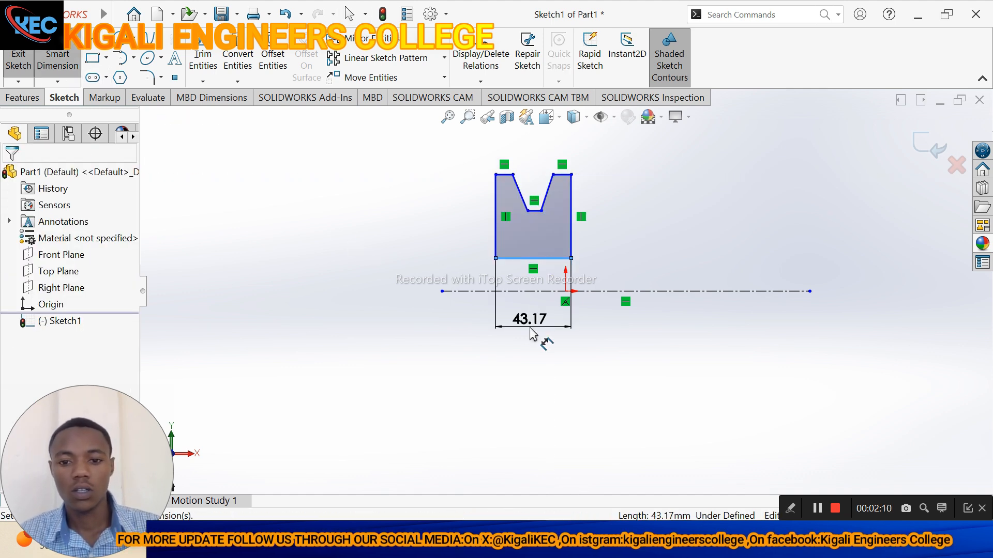
{"action": "left_click", "coordinate": [533, 328]}
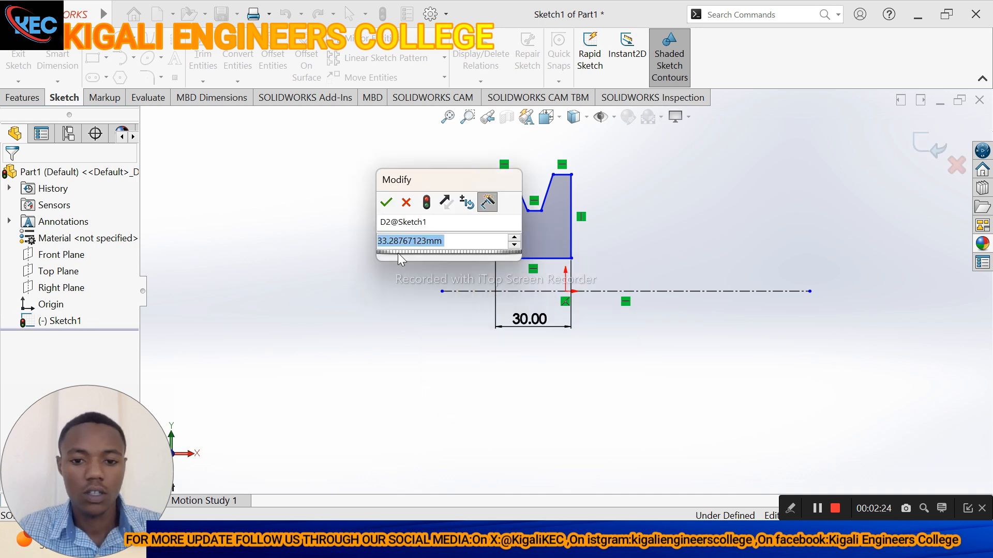
{"action": "type", "text": "1"}
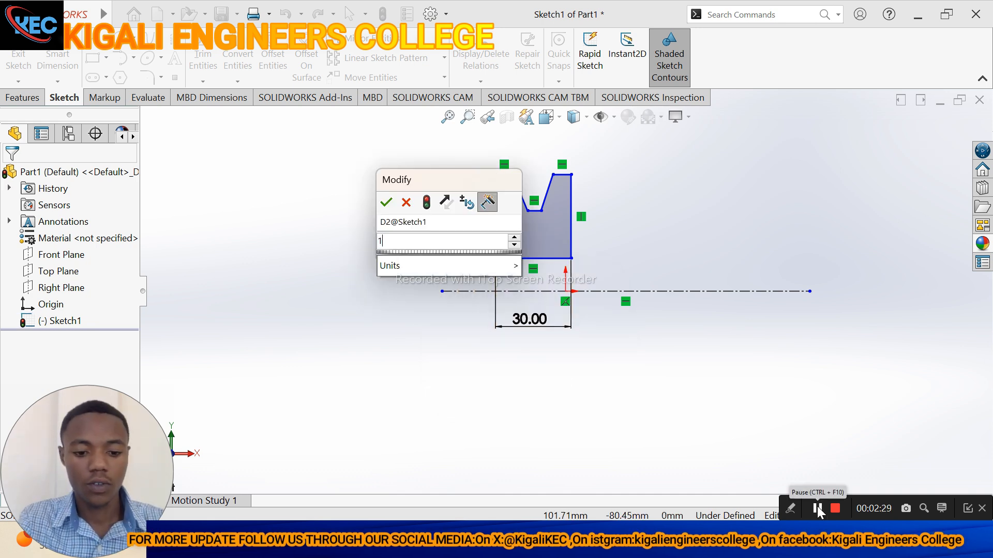
{"action": "type", "text": "5"}
{"action": "key", "text": "Return"}
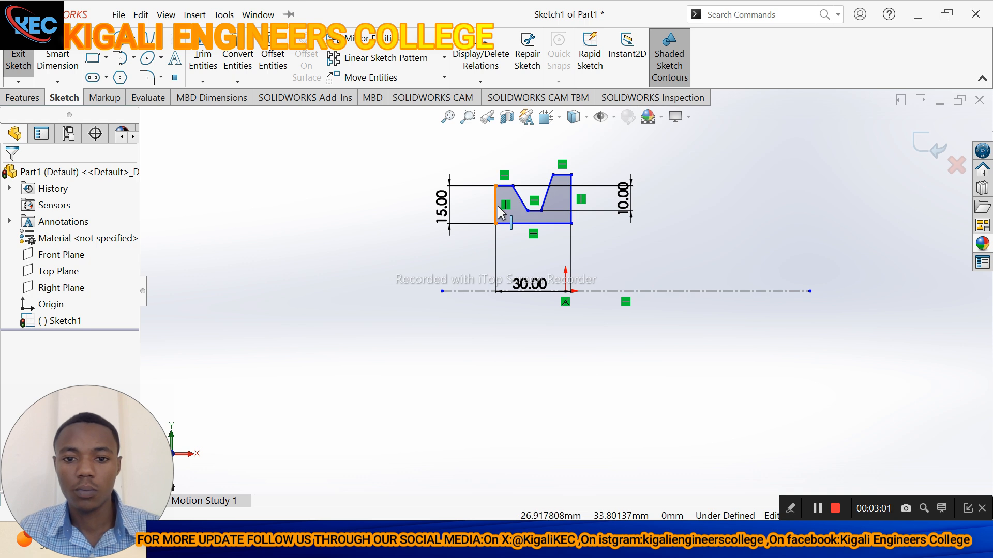
Make the profile's two vertical side edges equal in length and dimension both short top edges at 5 mm
{"action": "left_click", "coordinate": [496, 207]}
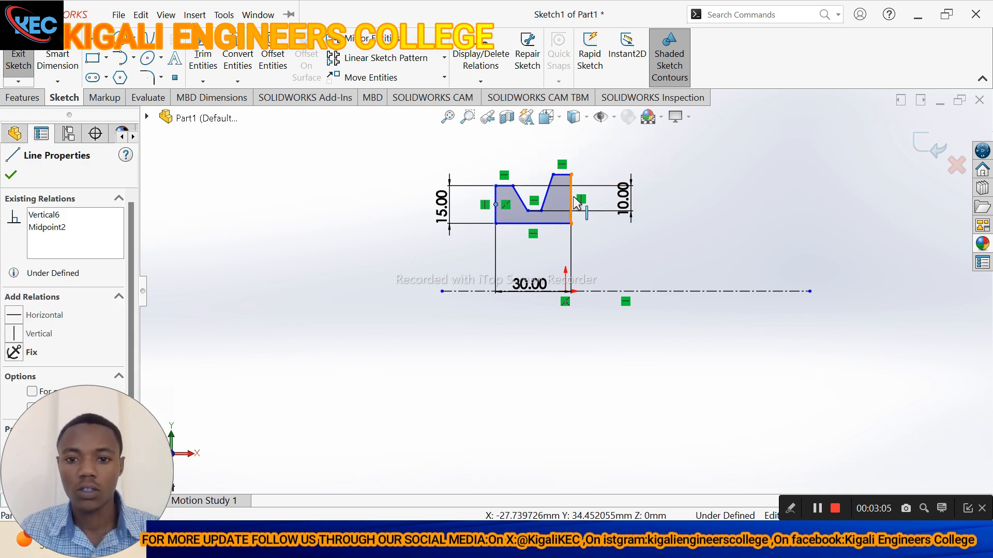
{"action": "left_click", "coordinate": [644, 277]}
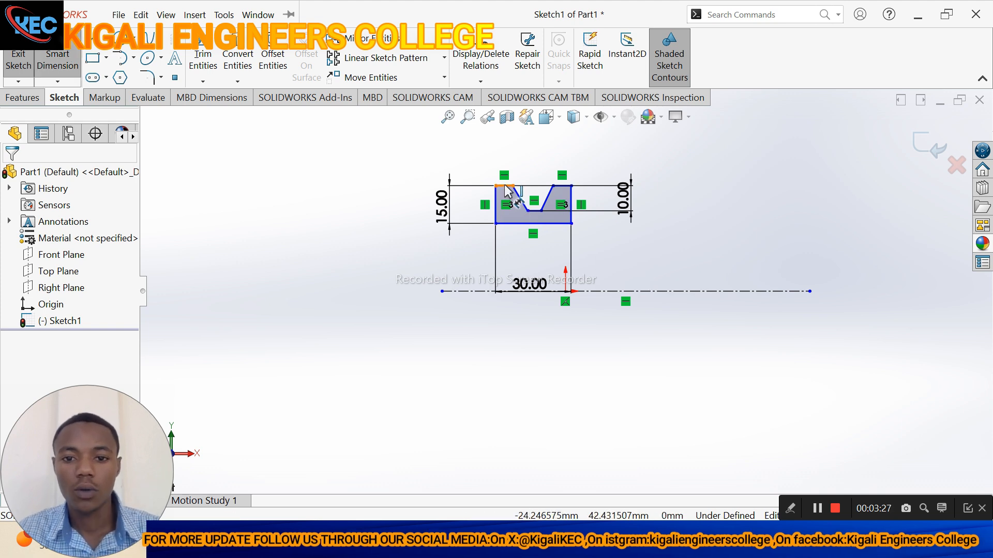
{"action": "left_click", "coordinate": [506, 187]}
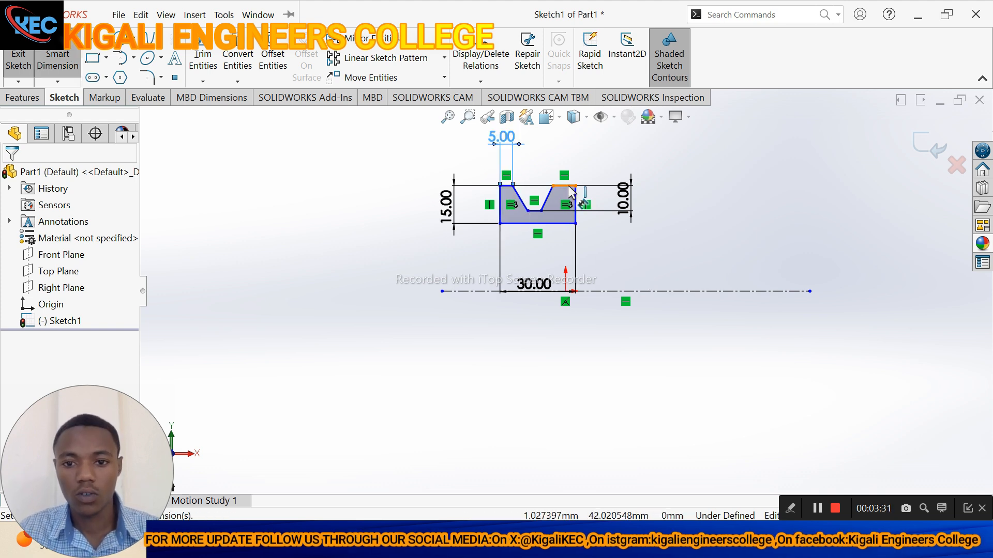
{"action": "left_click", "coordinate": [564, 185]}
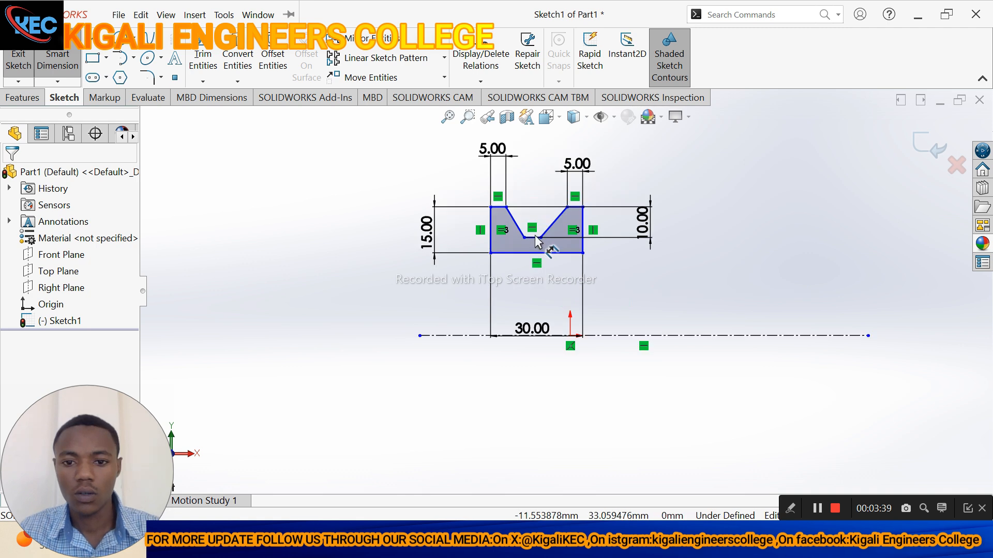
Dimension the horizontal width of the groove's left sloped edge at 5 mm
{"action": "left_click", "coordinate": [515, 222]}
{"action": "left_click", "coordinate": [523, 188]}
{"action": "type", "text": "5"}
{"action": "key", "text": "Return"}
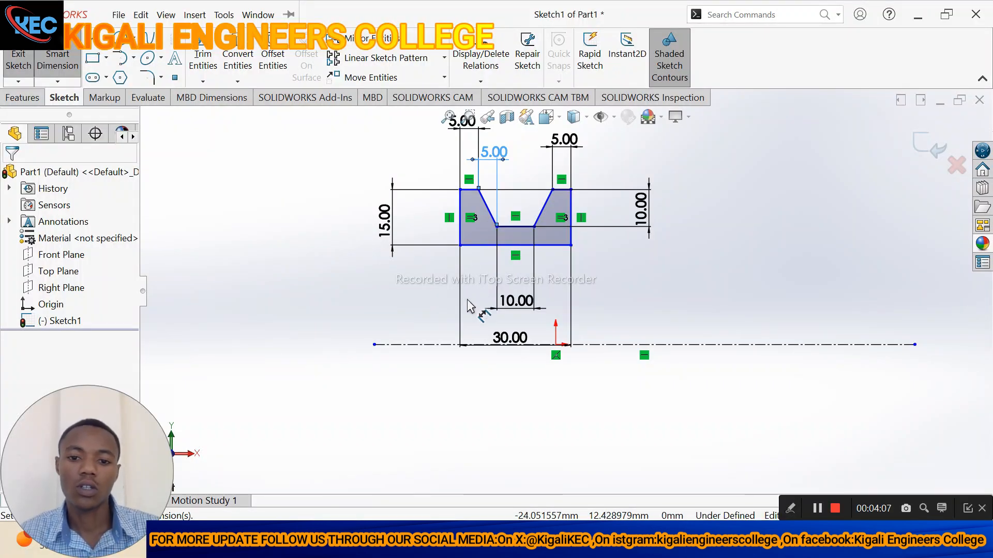
Dimension the profile's lower left corner at 10 mm above the horizontal centerline
{"action": "left_click", "coordinate": [463, 246]}
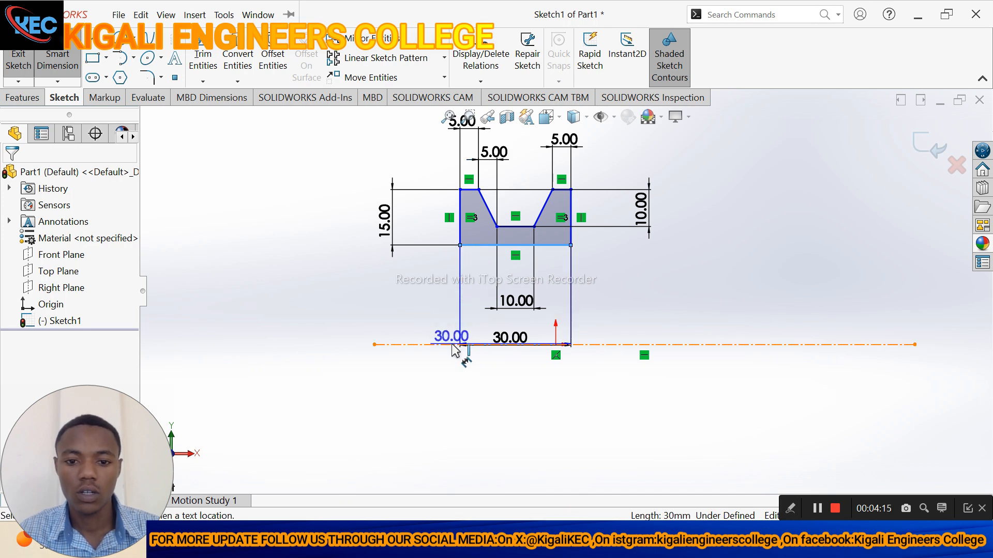
{"action": "left_click", "coordinate": [455, 344]}
{"action": "left_click", "coordinate": [321, 336]}
{"action": "type", "text": "10"}
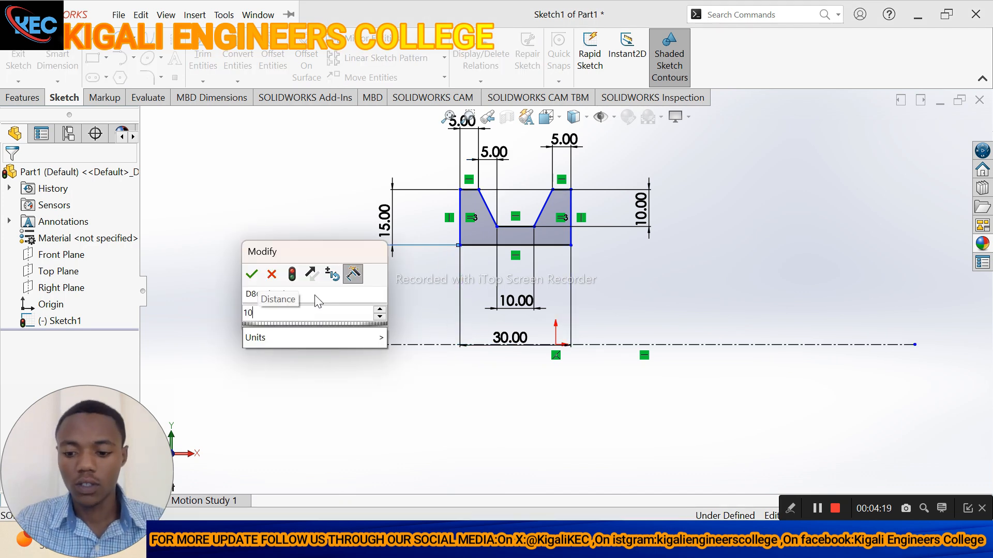
{"action": "key", "text": "Return"}
{"action": "key", "text": "Escape"}
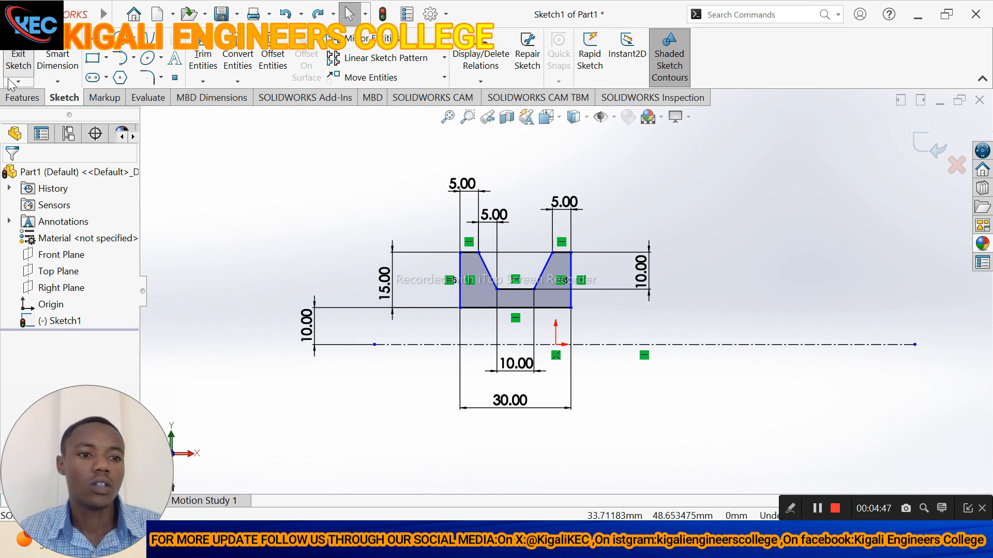
Revolve the grooved profile 360 degrees about the horizontal centerline
{"action": "left_click", "coordinate": [20, 98]}
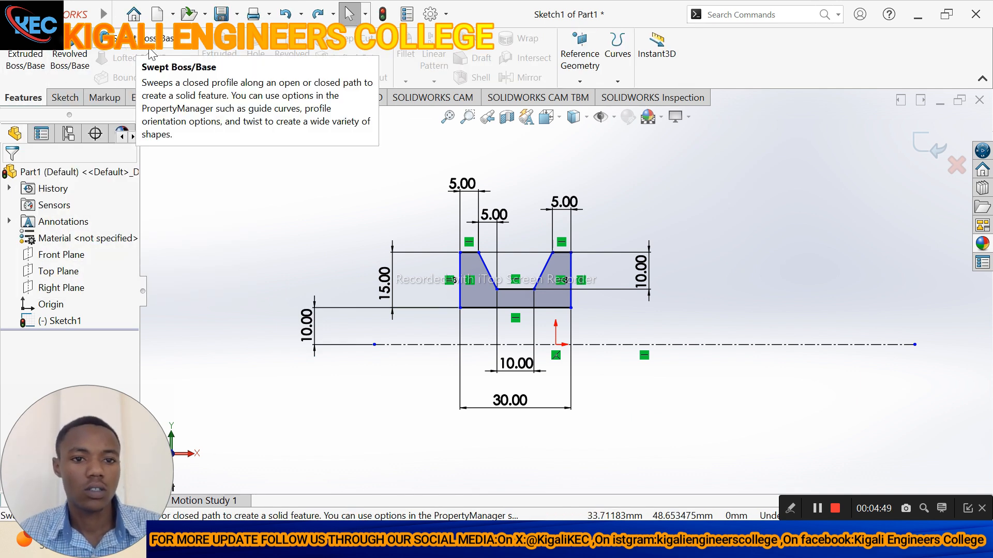
{"action": "left_click", "coordinate": [70, 58]}
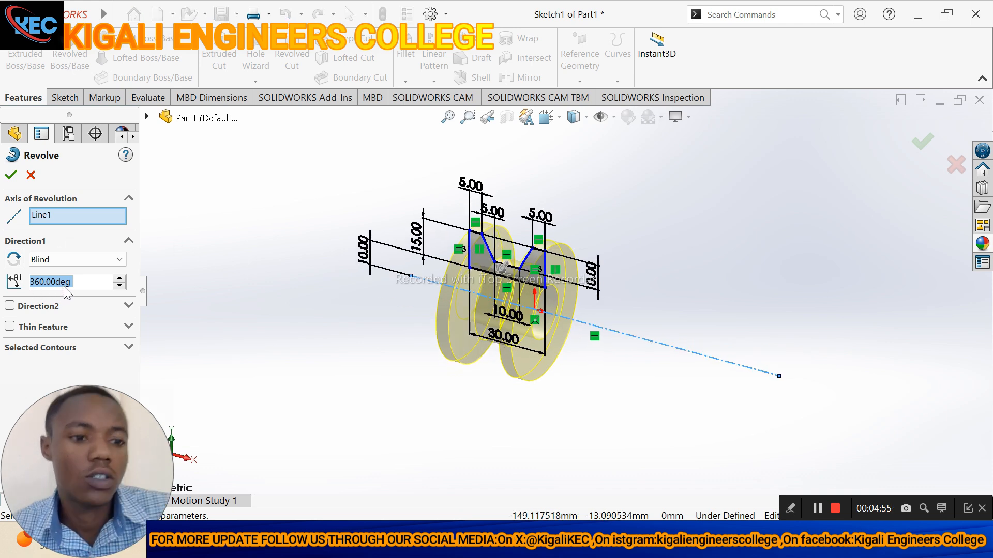
{"action": "left_click", "coordinate": [11, 176]}
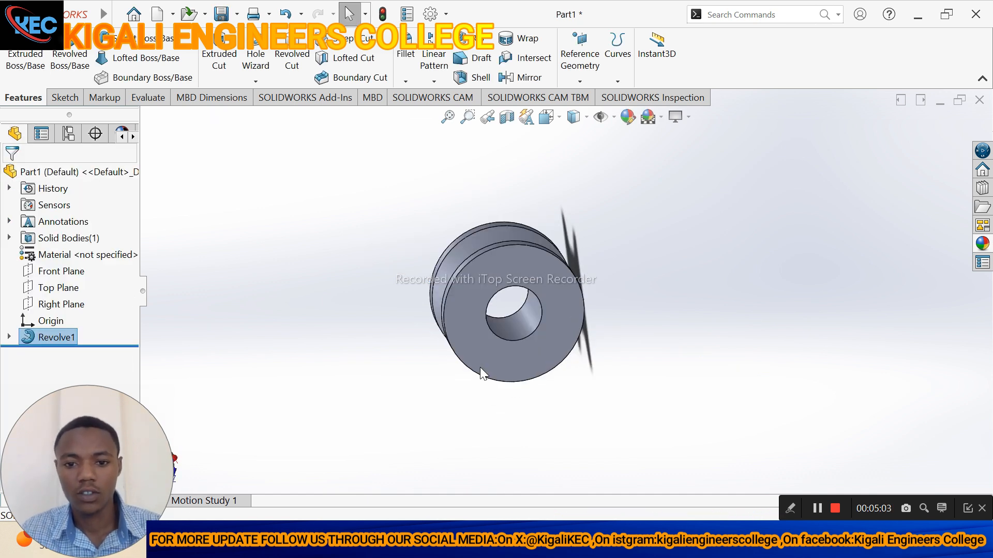
Start a sketch on the pulley's flat end face and draw a vertical centerline through the origin
{"action": "middle_click_drag", "start_coordinate": [480, 367], "coordinate": [479, 367]}
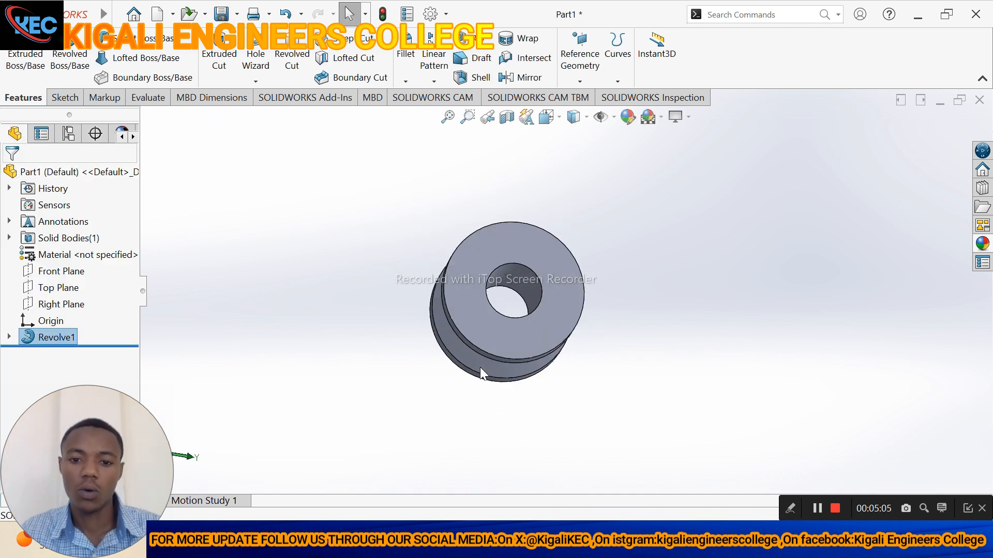
{"action": "left_click", "coordinate": [504, 336]}
{"action": "left_click", "coordinate": [627, 299]}
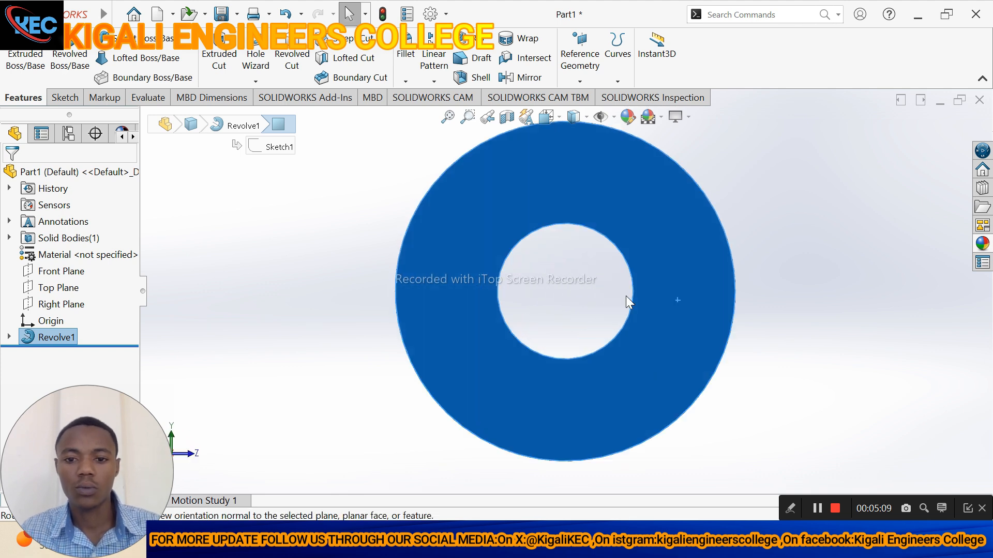
{"action": "left_click", "coordinate": [64, 98]}
{"action": "left_click", "coordinate": [103, 49]}
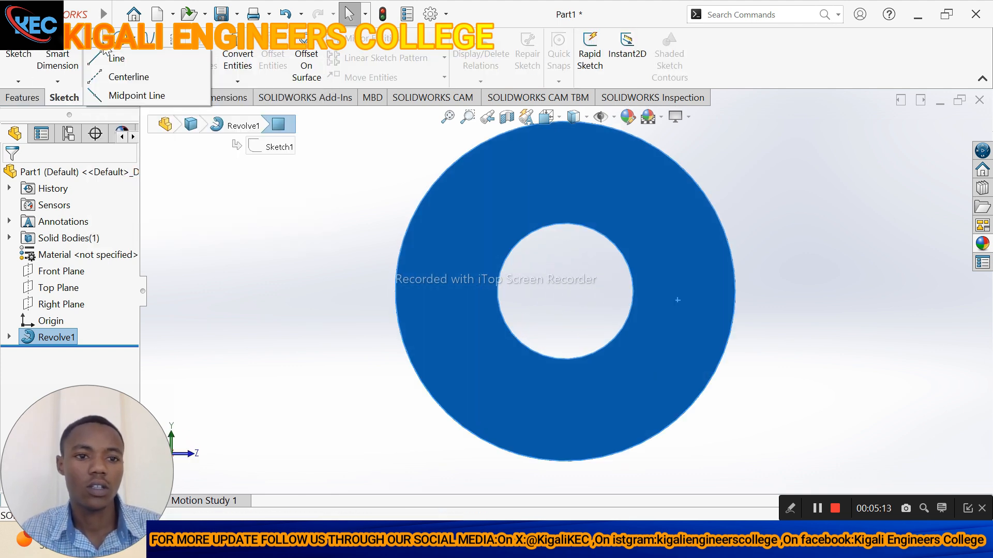
{"action": "left_click", "coordinate": [126, 76]}
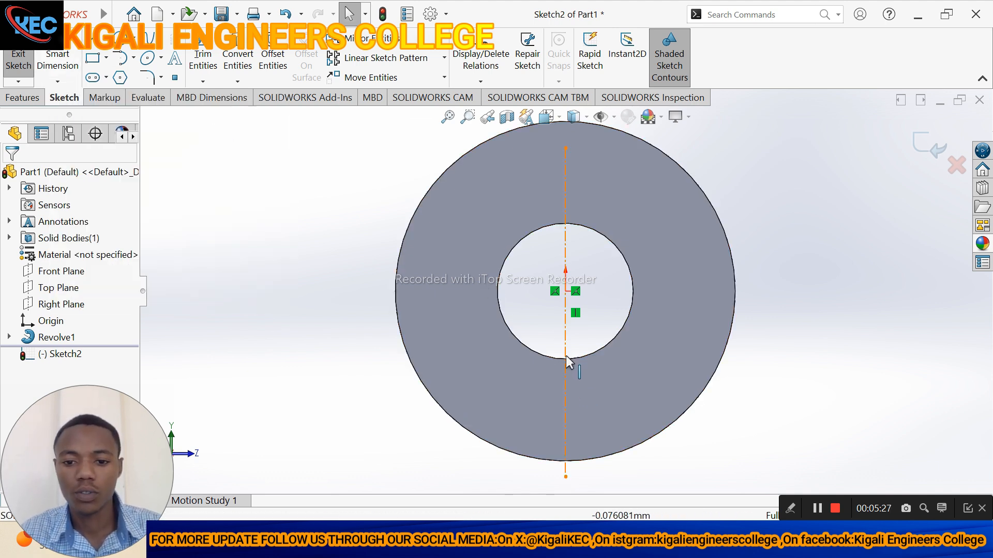
Draw a rectangular keyway profile with lines at the lower edge of the bore and set its width to 5 mm
{"action": "left_click", "coordinate": [105, 50]}
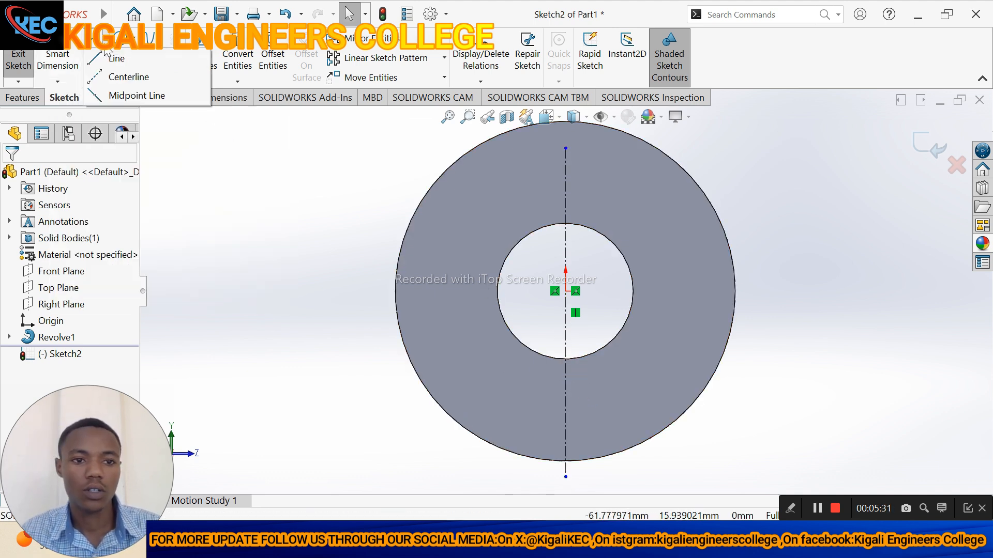
{"action": "left_click", "coordinate": [111, 58]}
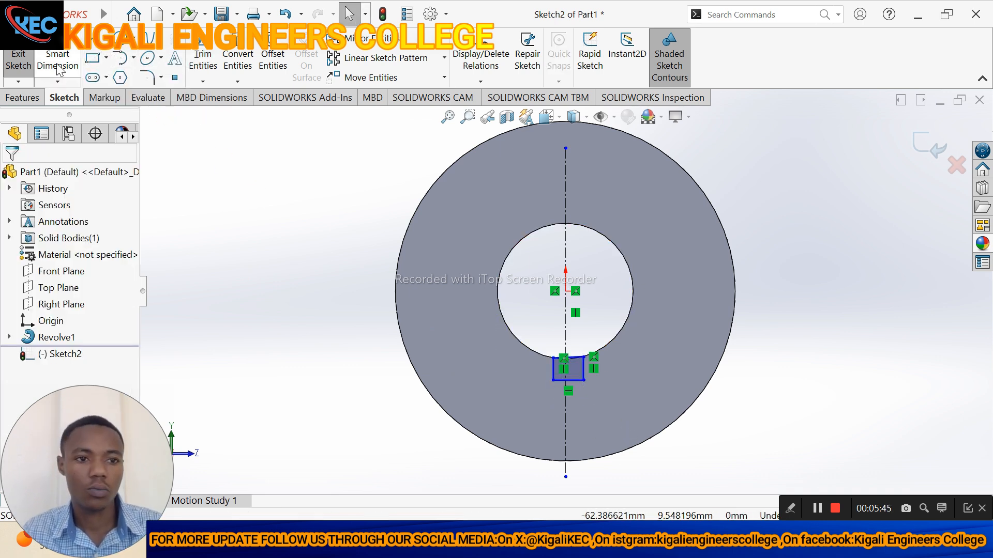
{"action": "left_click", "coordinate": [58, 68]}
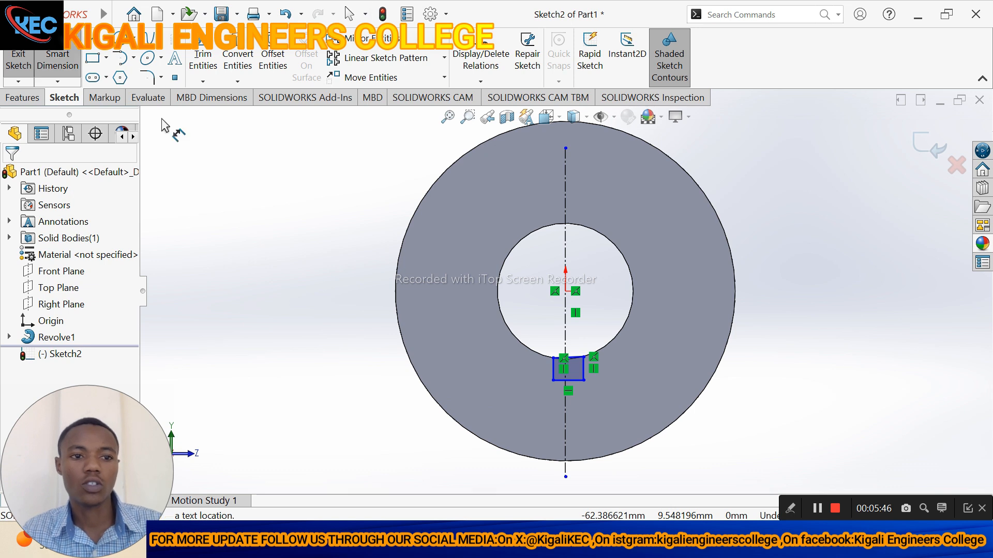
{"action": "left_click", "coordinate": [569, 380]}
{"action": "left_click", "coordinate": [599, 487]}
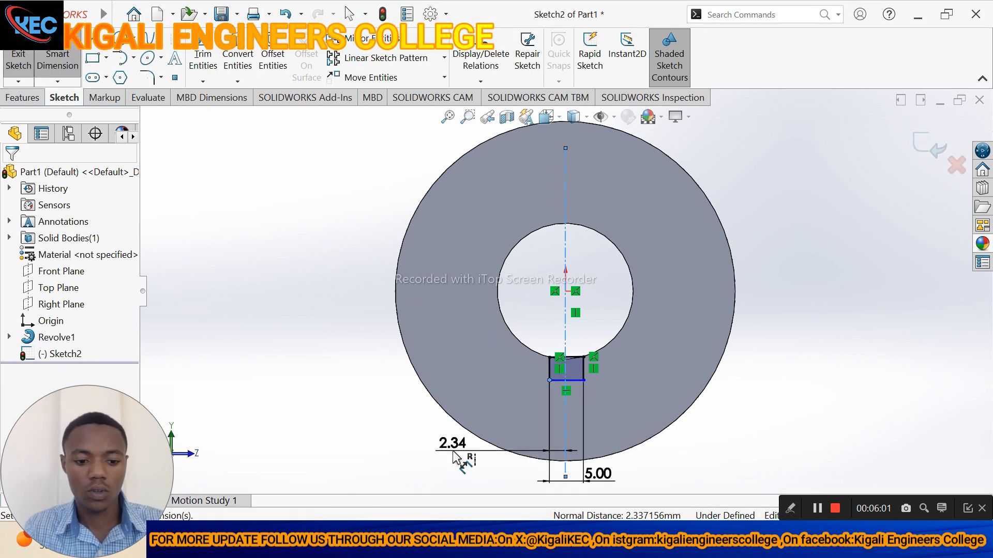
Set the distance from the keyway's left side to the vertical centerline to 2.5 mm
{"action": "left_click", "coordinate": [454, 448]}
{"action": "type", "text": "2.5"}
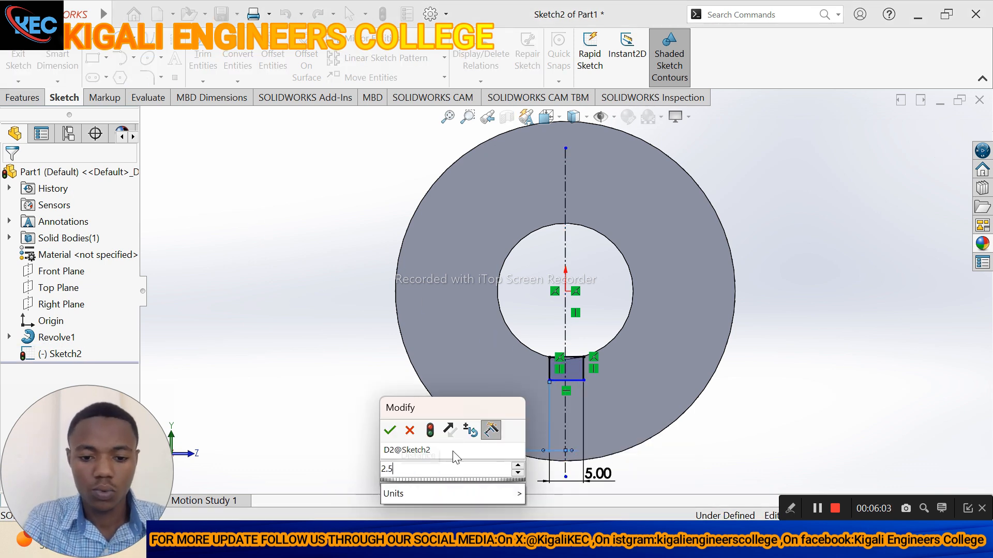
{"action": "key", "text": "Return"}
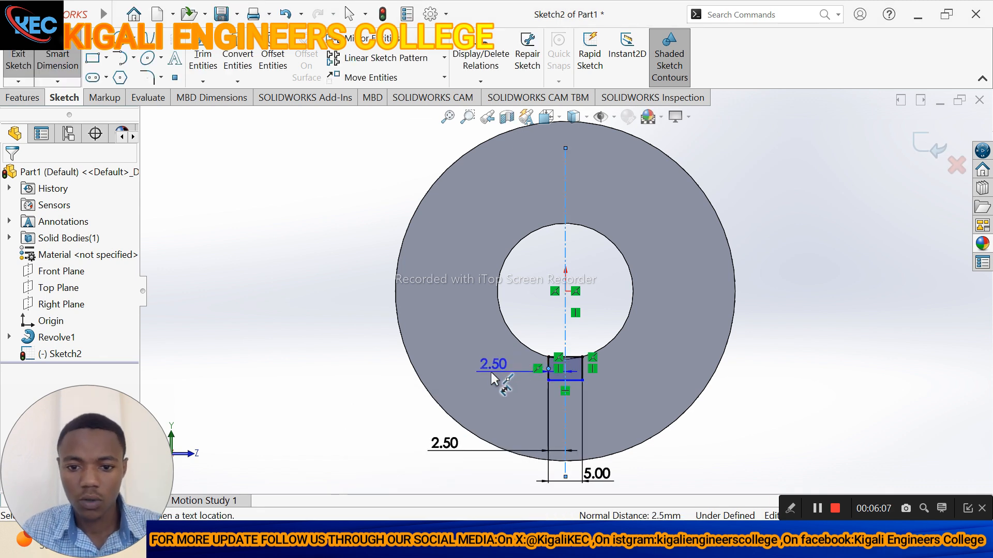
Dimension the height of the rectangular keyway profile and set it to 2.5 mm
{"action": "left_click", "coordinate": [510, 368]}
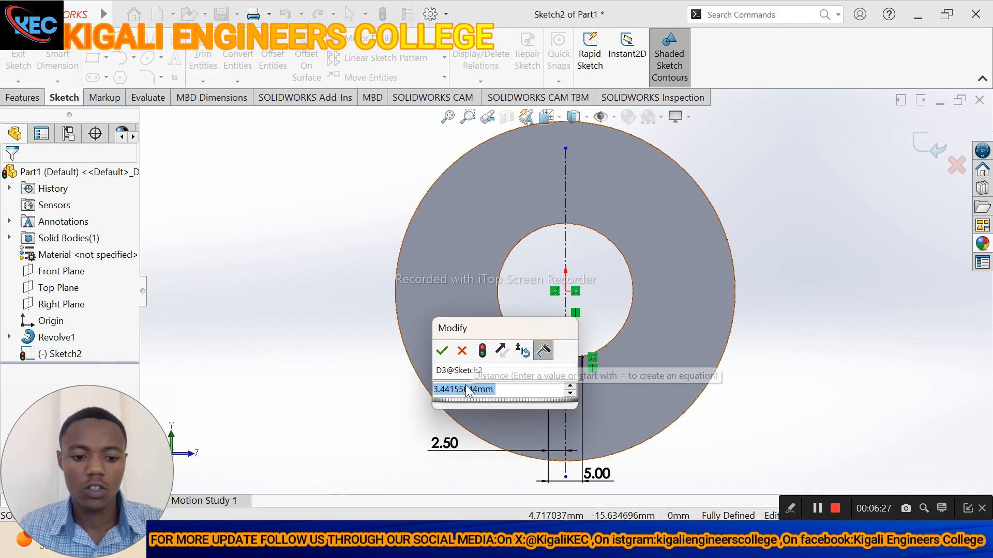
{"action": "type", "text": "2."}
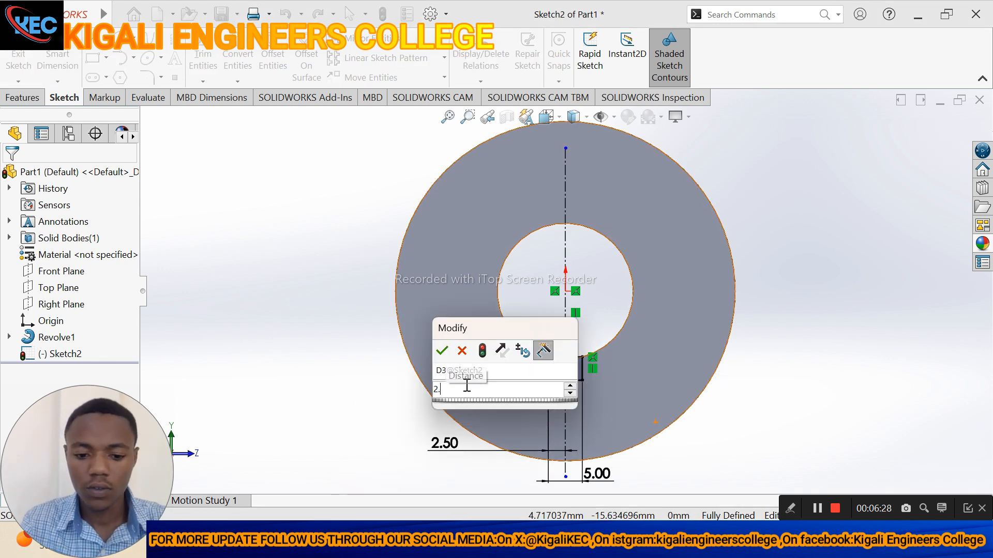
{"action": "type", "text": "5"}
{"action": "key", "text": "Return"}
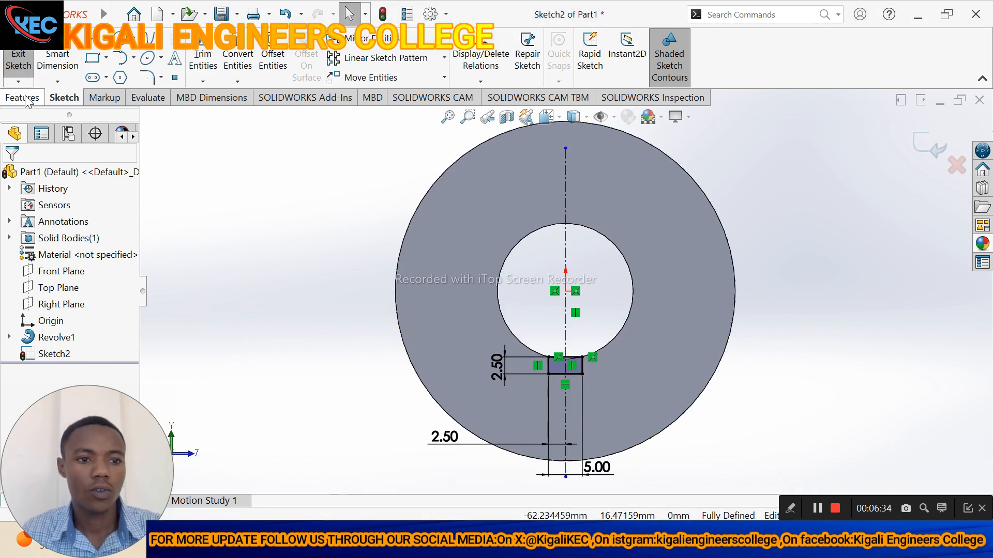
Cut the keyway profile through the whole pulley with an Extruded Cut set to Through All
{"action": "left_click", "coordinate": [24, 98]}
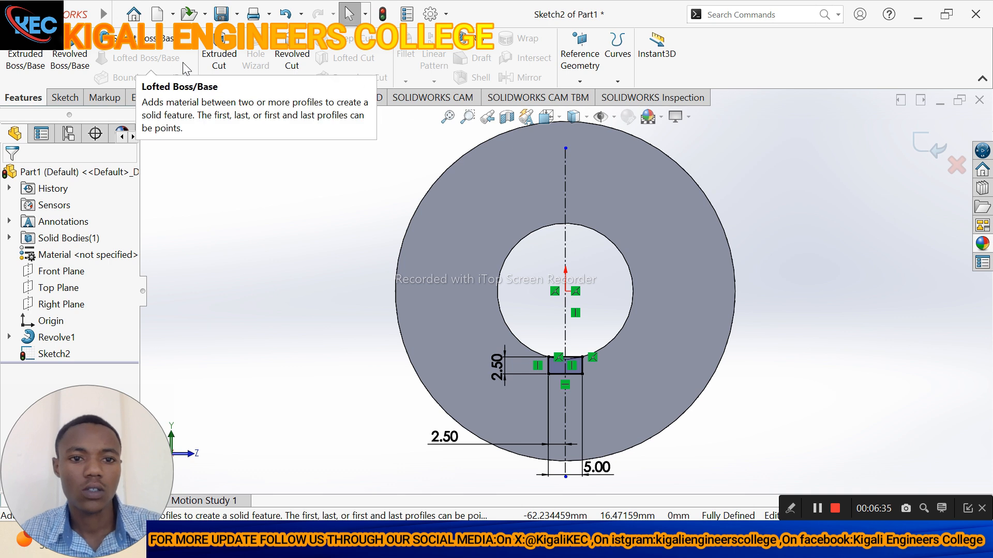
{"action": "left_click", "coordinate": [222, 66]}
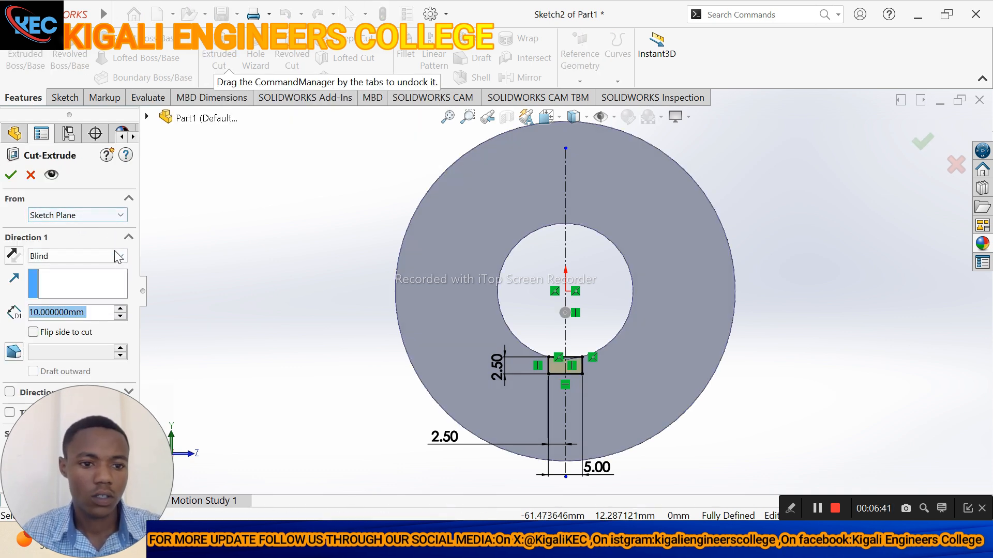
{"action": "left_click", "coordinate": [119, 256]}
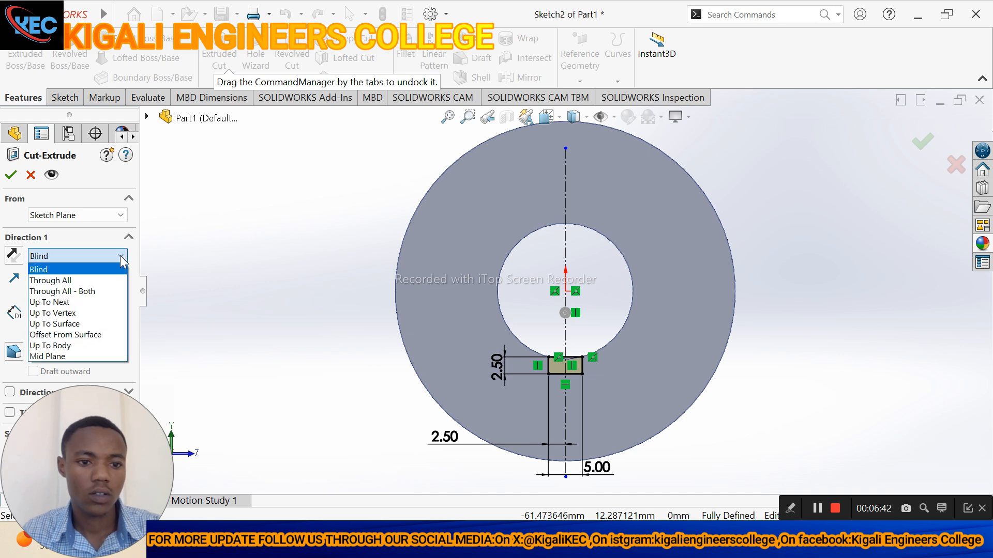
{"action": "left_click", "coordinate": [76, 280]}
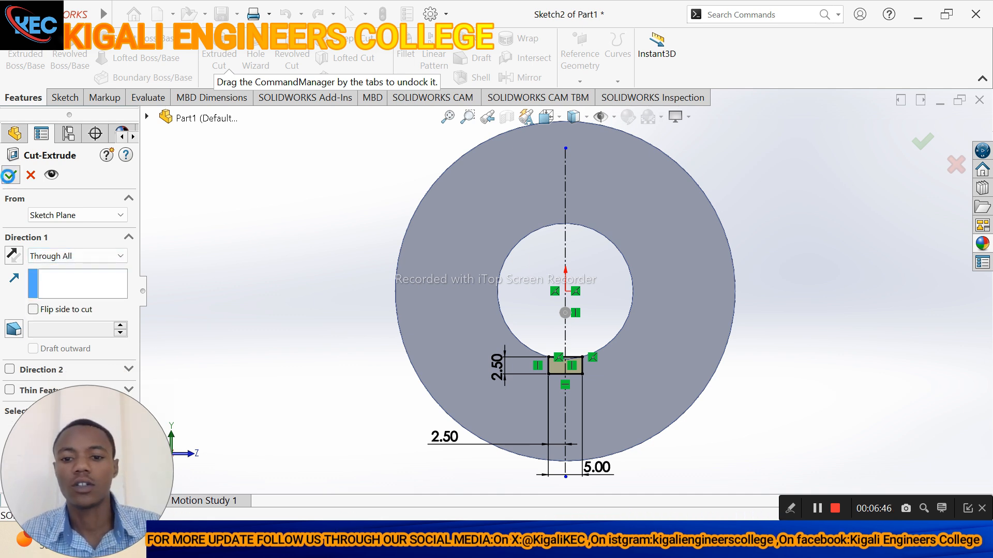
{"action": "left_click", "coordinate": [9, 176]}
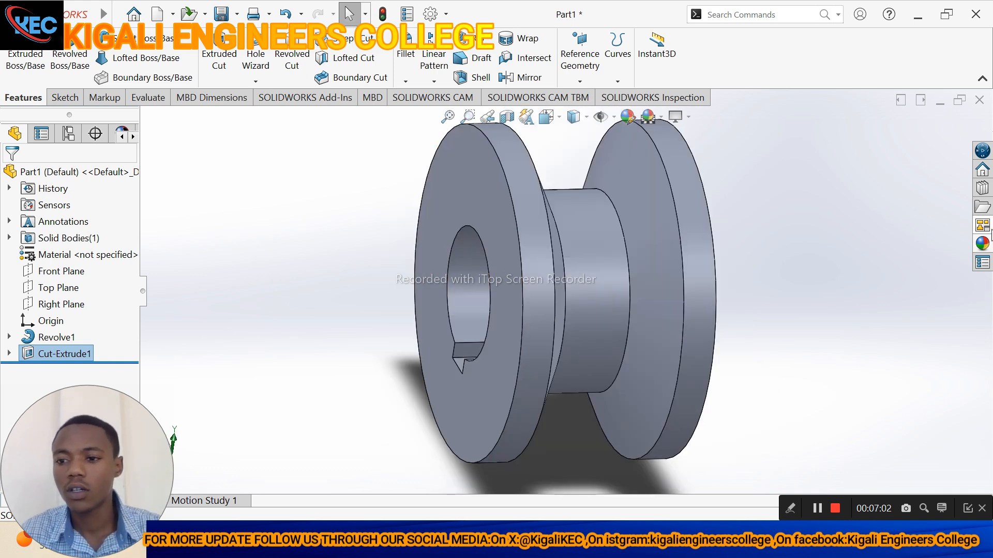
Browse the metal appearances, including aluminum, and examine the finished pulley and its keyway from several angles
{"action": "left_click", "coordinate": [982, 243]}
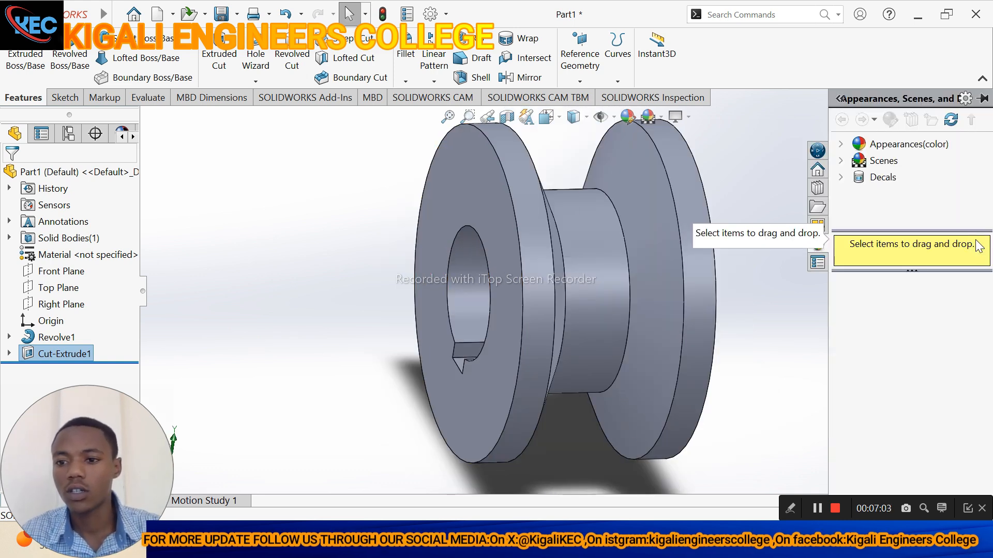
{"action": "left_click", "coordinate": [902, 144]}
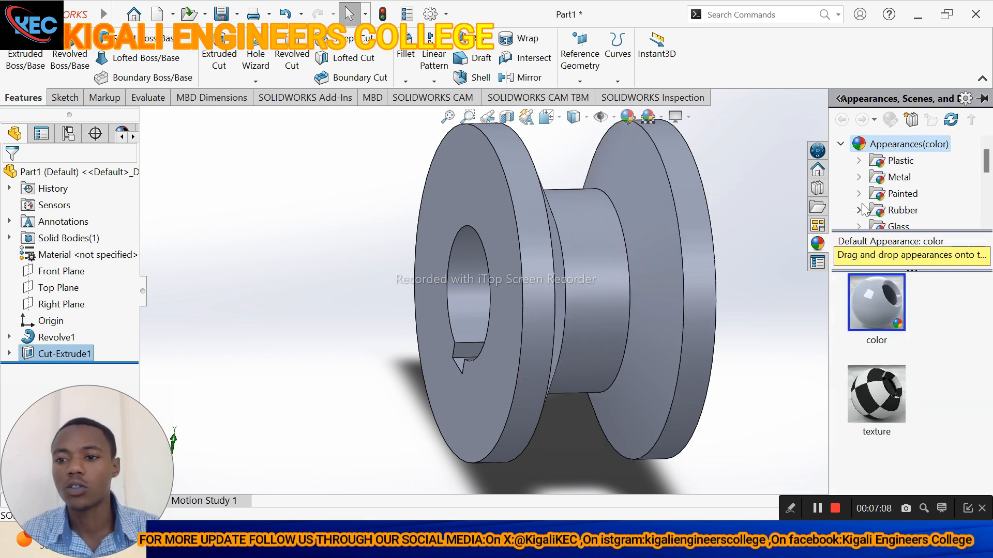
{"action": "left_click", "coordinate": [903, 179]}
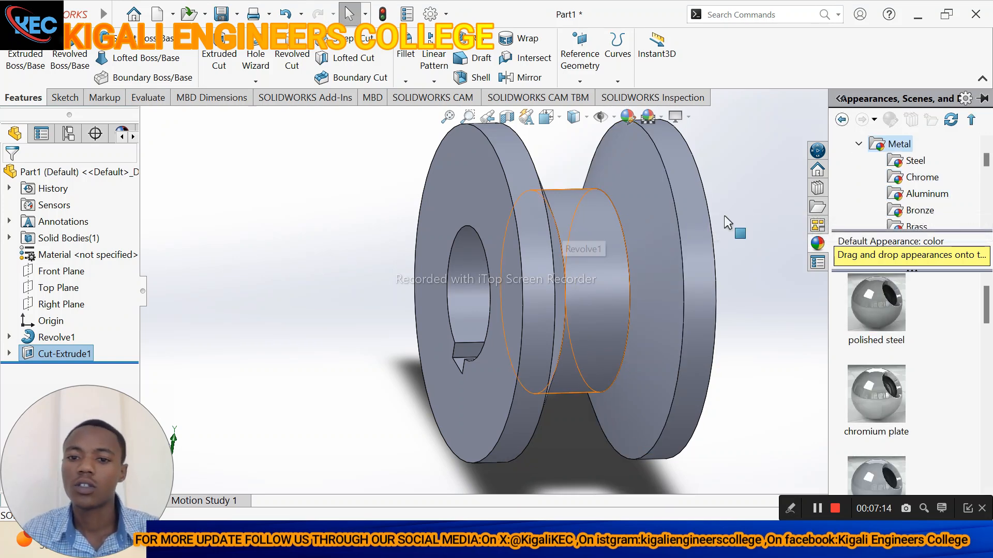
{"action": "left_click", "coordinate": [930, 198]}
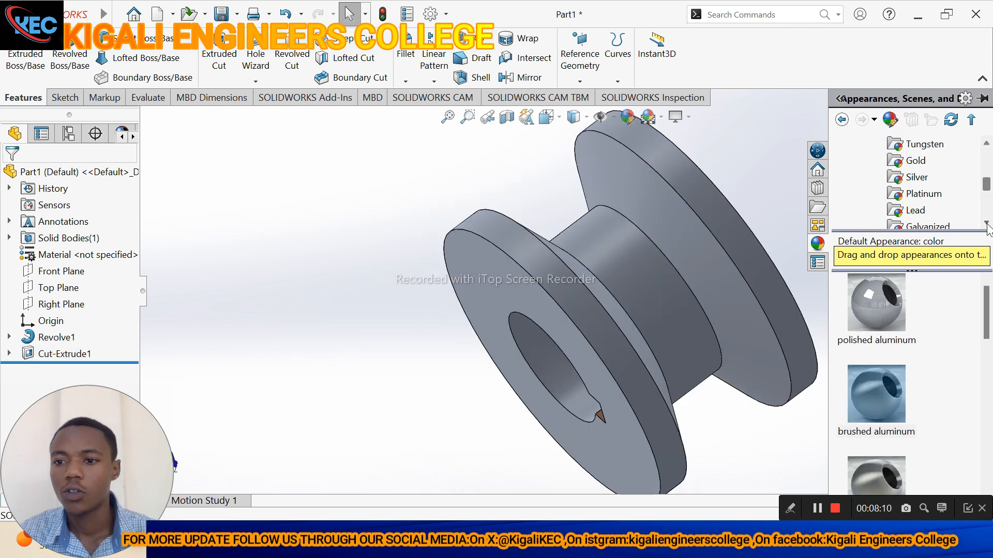
{"action": "scroll", "coordinate": [985, 207], "scroll_direction": "up", "scroll_amount": 4}
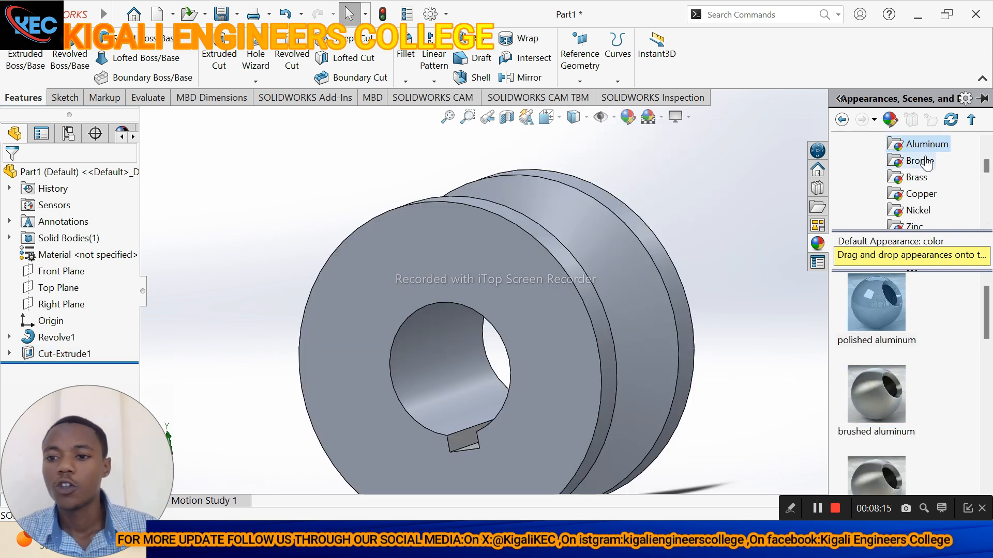
{"action": "scroll", "coordinate": [928, 166], "scroll_direction": "up", "scroll_amount": 1}
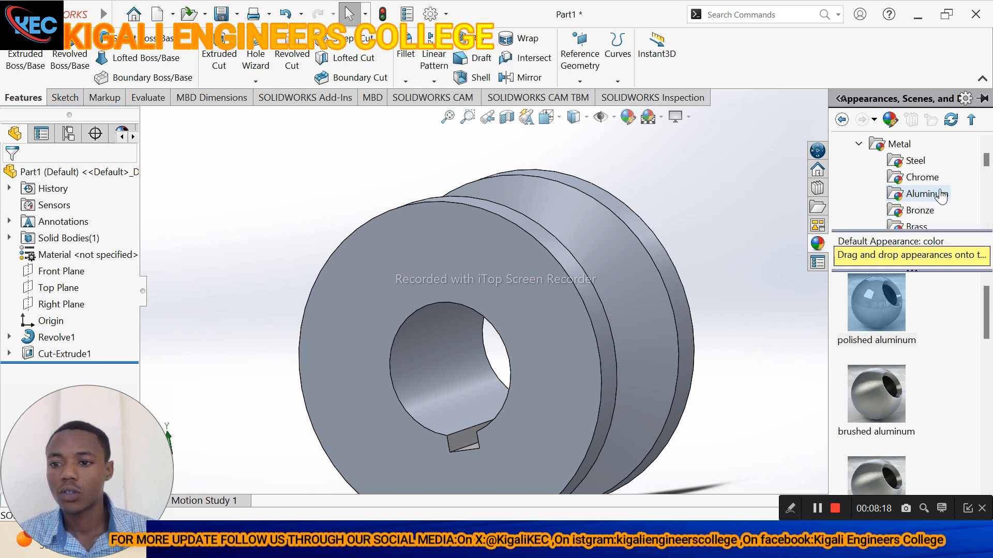
{"action": "left_click", "coordinate": [687, 222]}
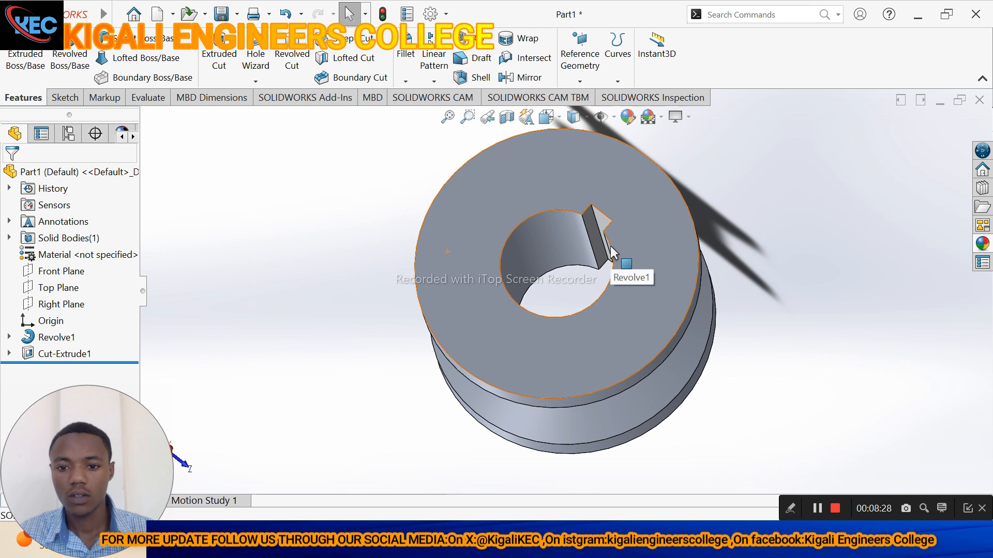
{"action": "middle_click_drag", "start_coordinate": [610, 246], "coordinate": [610, 246]}
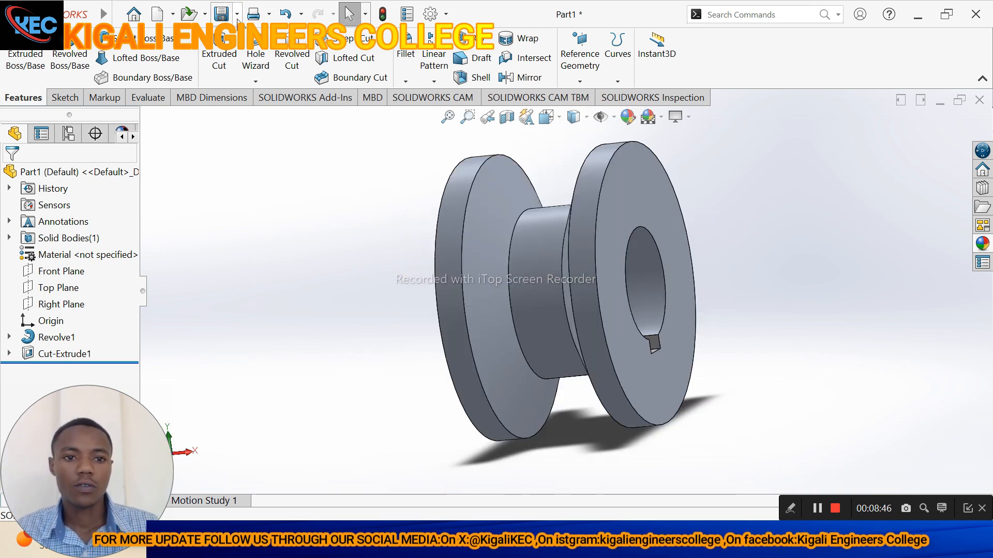
Save the part to the Desktop under the file name pulley
{"action": "left_click", "coordinate": [237, 14]}
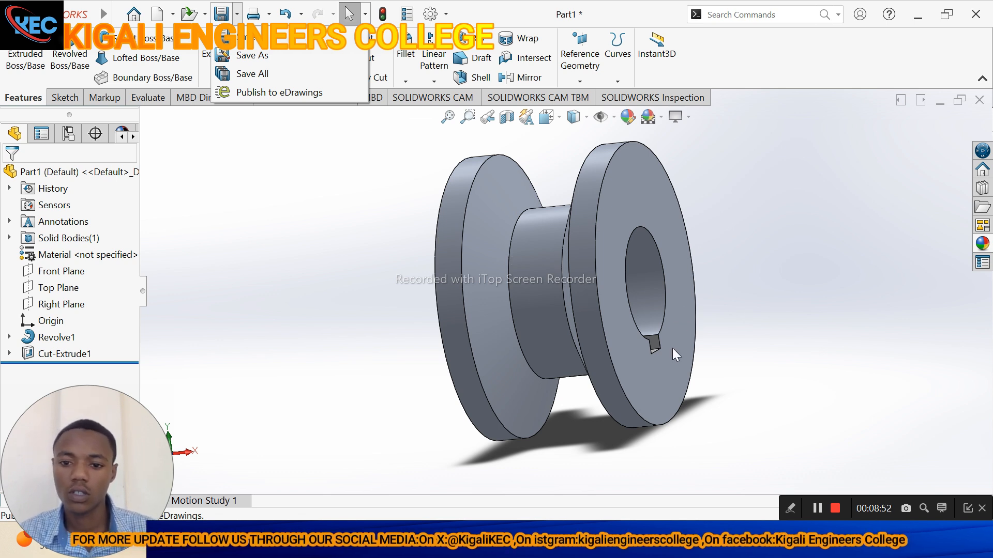
{"action": "left_click", "coordinate": [266, 61]}
{"action": "left_click", "coordinate": [330, 220]}
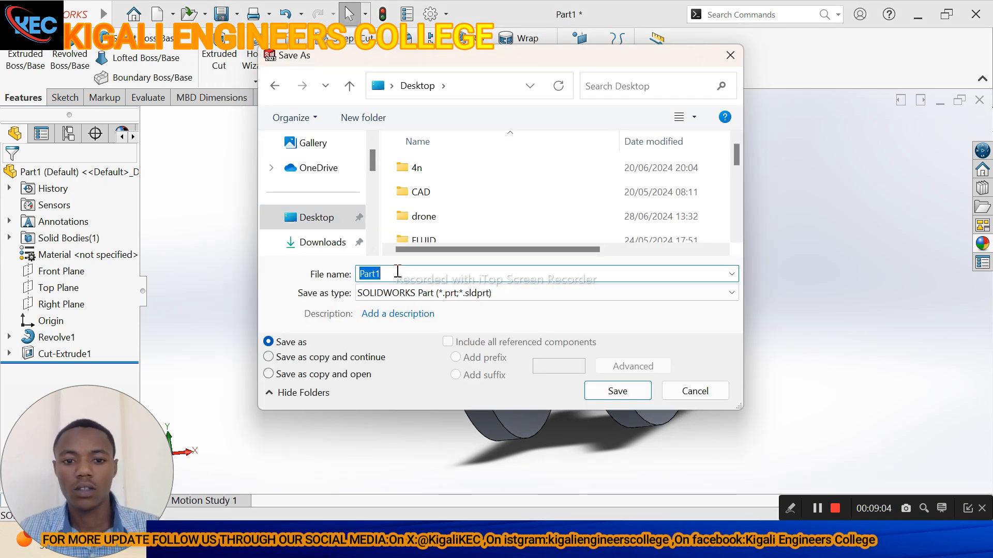
{"action": "type", "text": "pulley"}
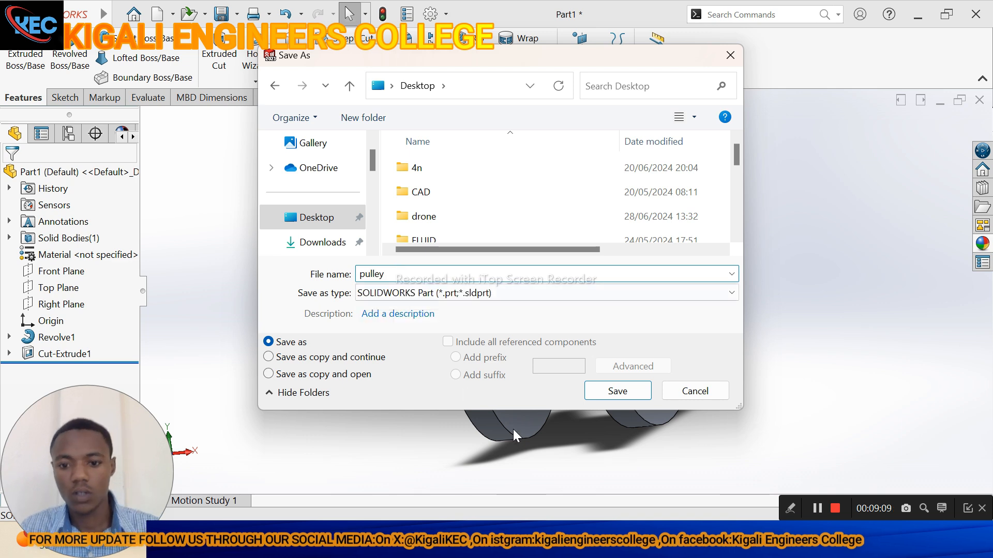
{"action": "left_click", "coordinate": [616, 392]}
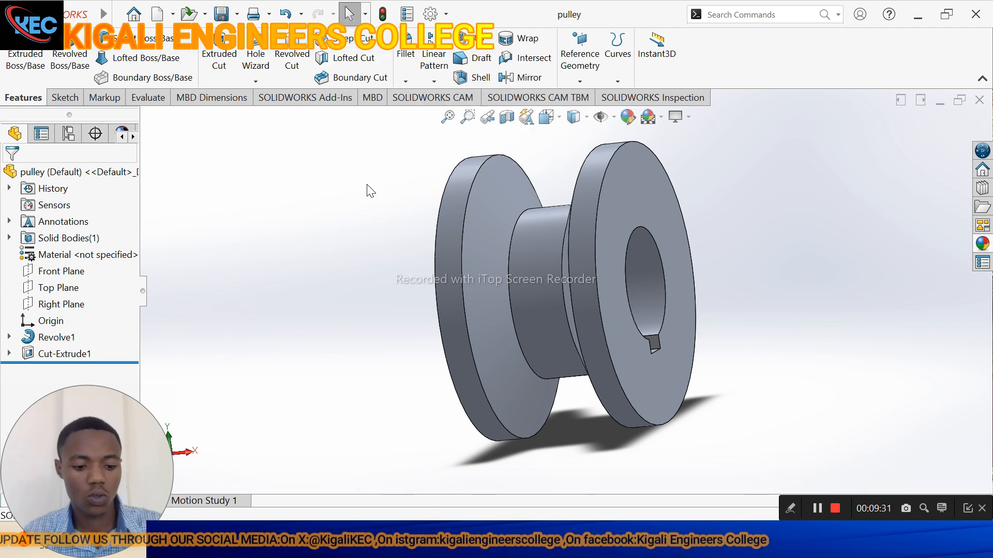
Create a new drawing document on an A (ANSI) Landscape sheet
{"action": "key", "text": "ctrl+n"}
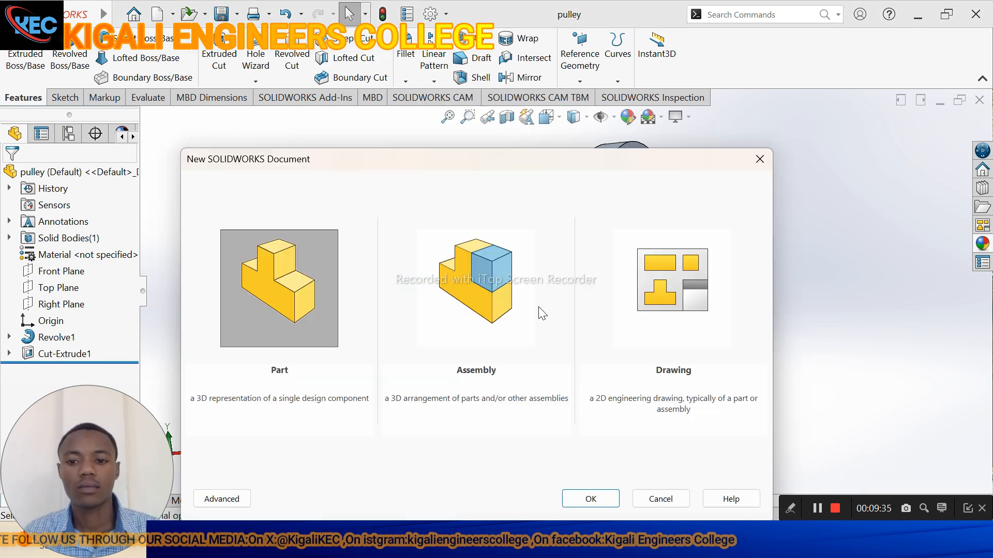
{"action": "double_click", "coordinate": [685, 298]}
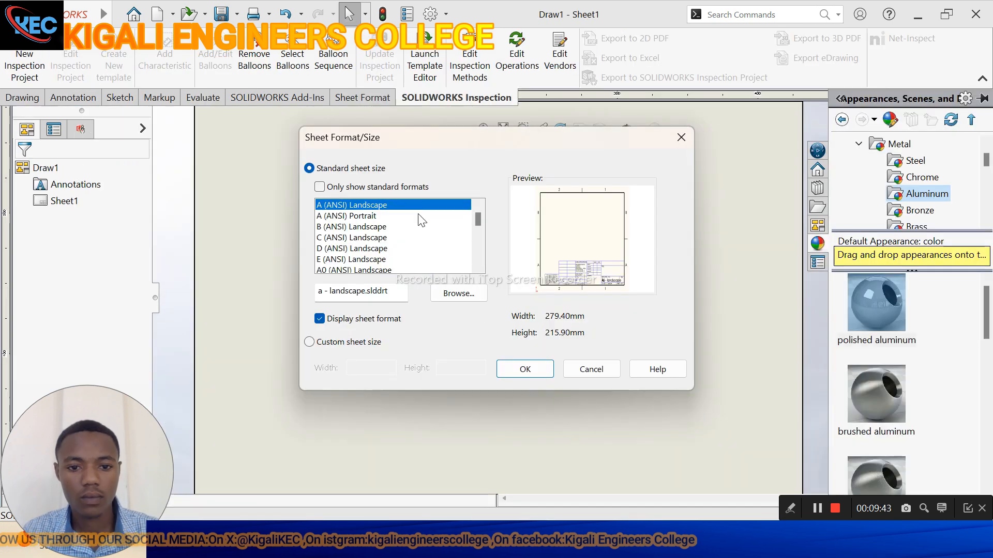
{"action": "left_click", "coordinate": [525, 369]}
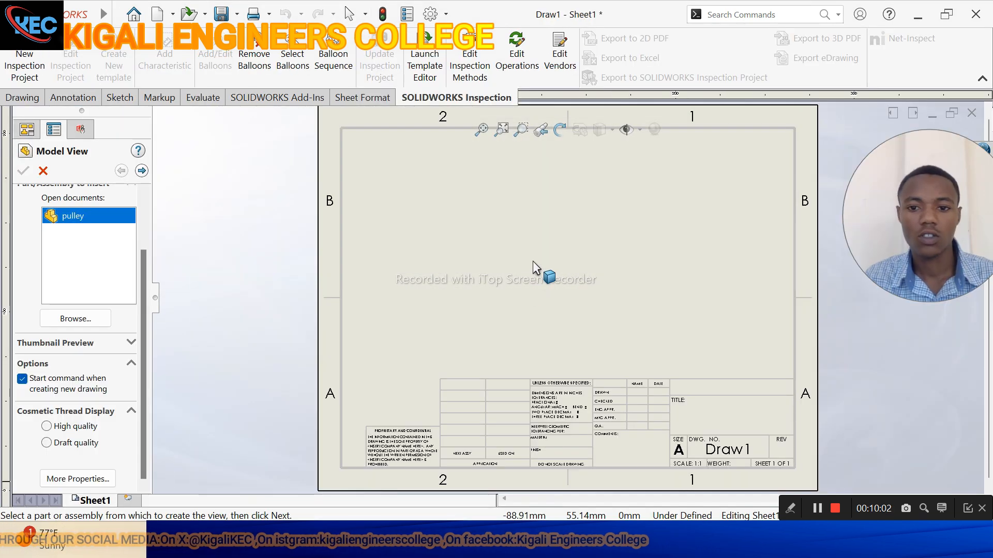
Change the projection type of Sheet1 to first angle in its sheet properties
{"action": "scroll", "coordinate": [527, 270], "scroll_direction": "down", "scroll_amount": 3}
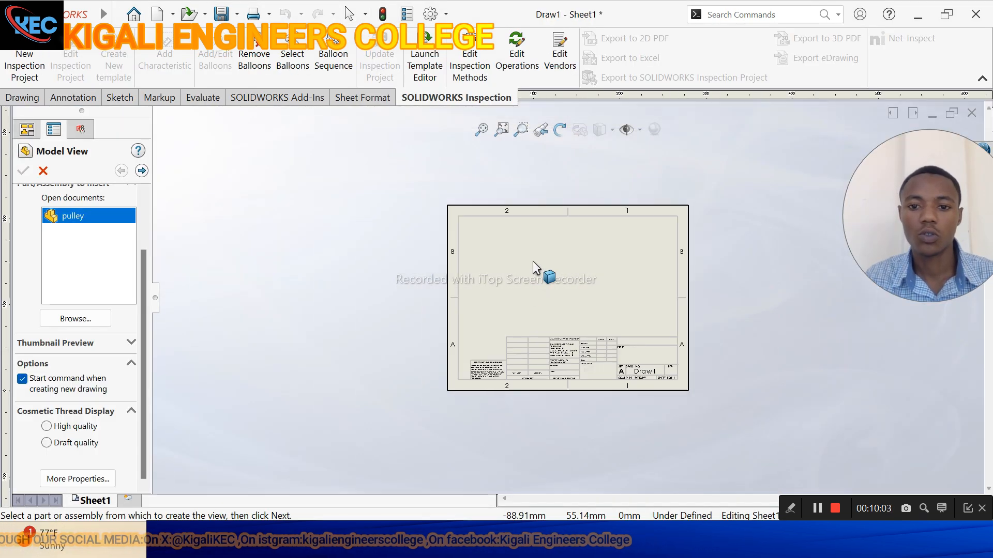
{"action": "right_click", "coordinate": [100, 504]}
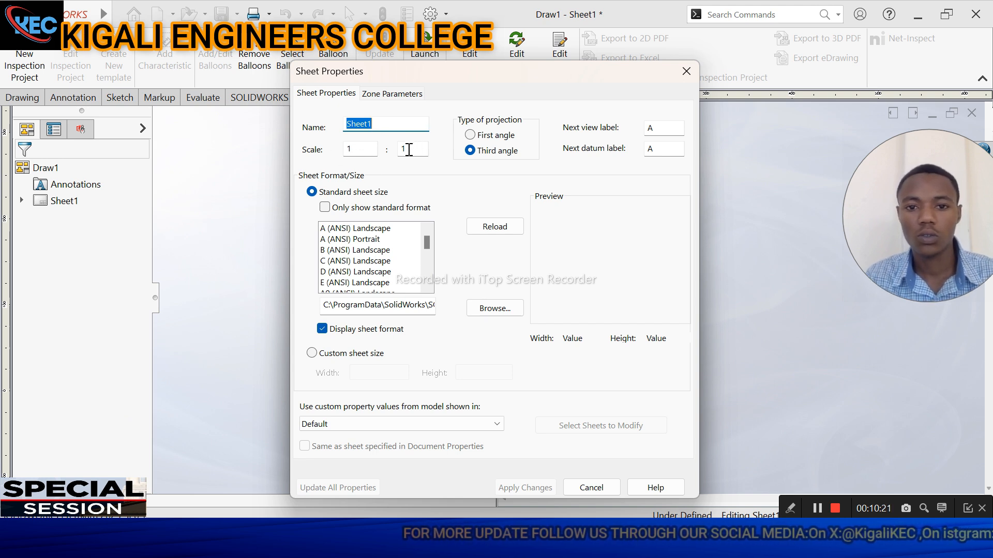
{"action": "left_click", "coordinate": [471, 137]}
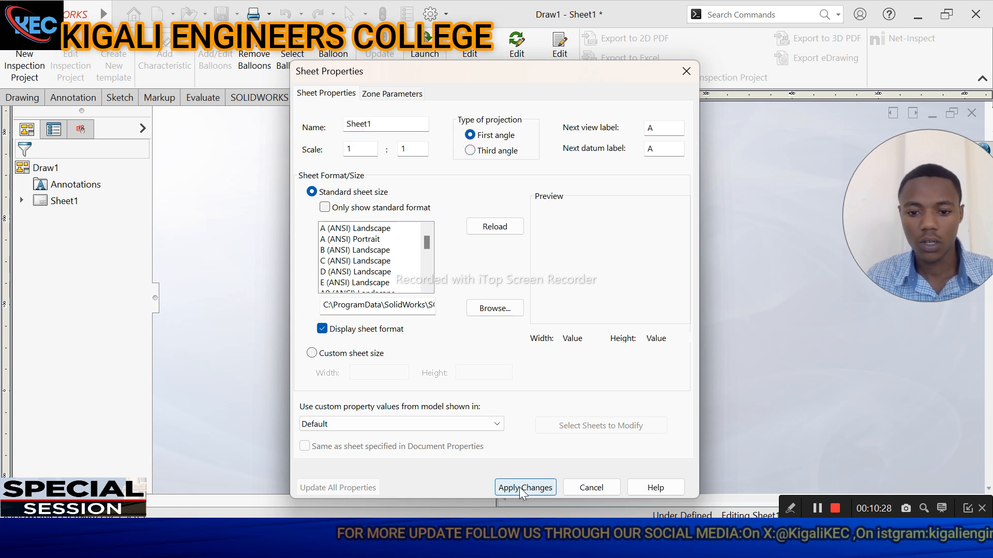
{"action": "left_click", "coordinate": [519, 487]}
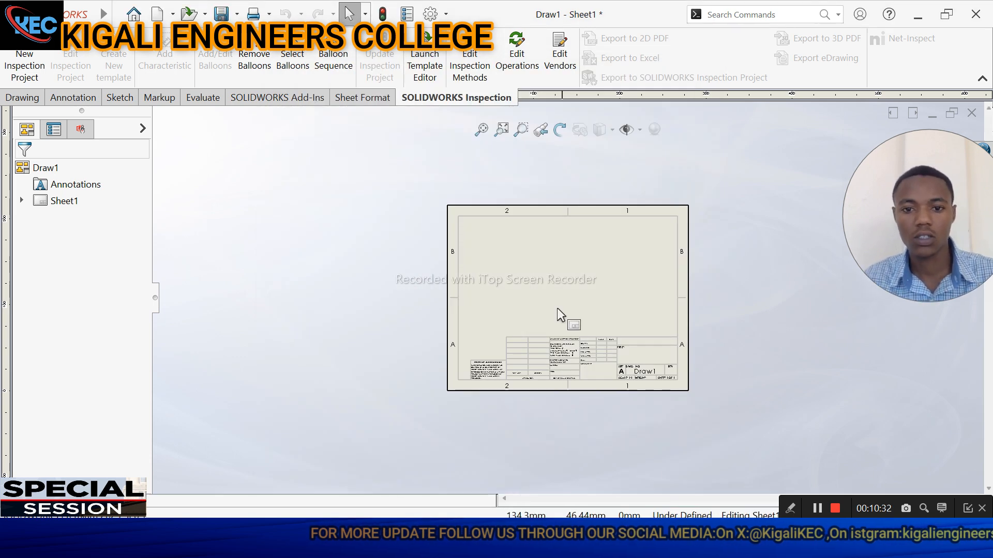
Examine the title block of the drawing sheet, including its title, drawing number, scale and weight fields
{"action": "scroll", "coordinate": [557, 308], "scroll_direction": "down", "scroll_amount": 5}
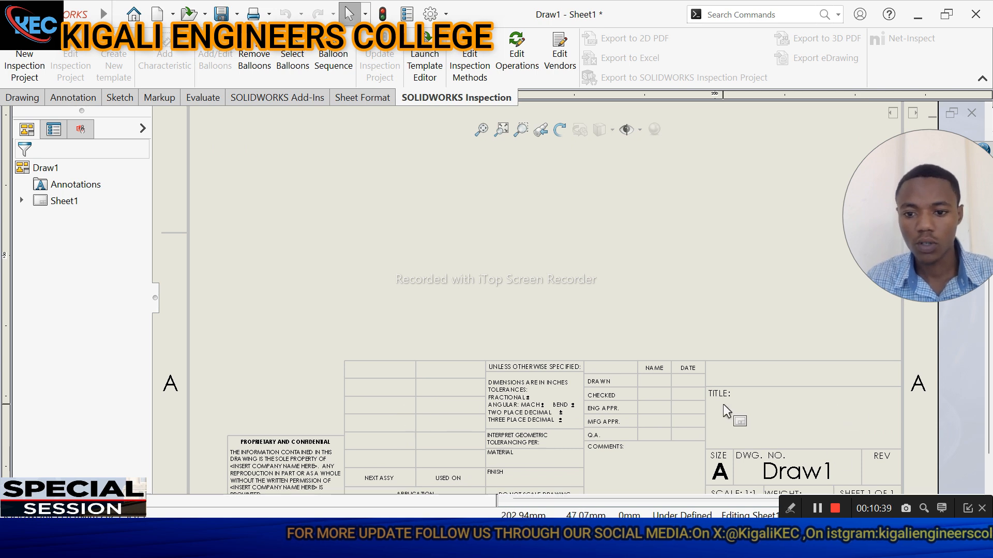
{"action": "scroll", "coordinate": [518, 284], "scroll_direction": "up", "scroll_amount": 5}
{"action": "scroll", "coordinate": [597, 360], "scroll_direction": "down", "scroll_amount": 3}
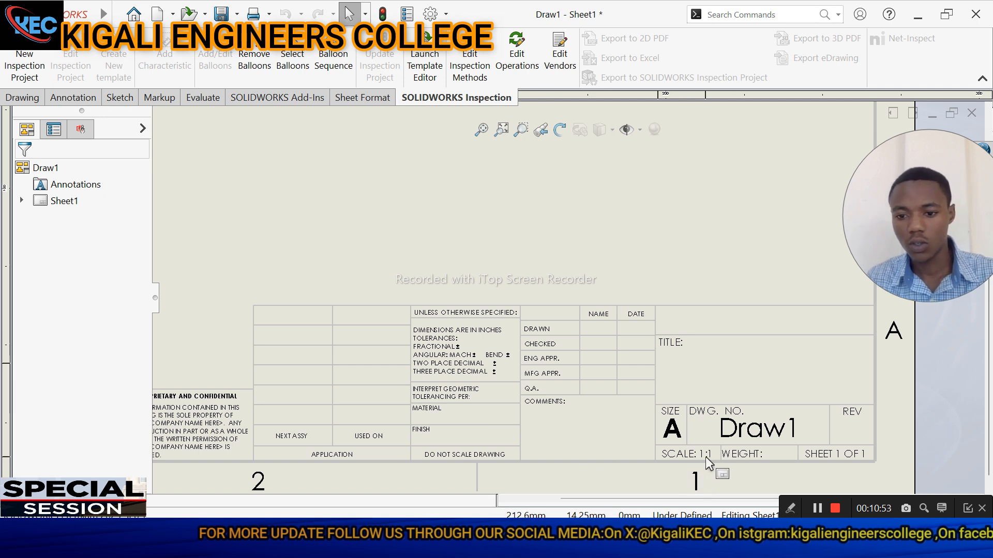
{"action": "scroll", "coordinate": [666, 386], "scroll_direction": "down", "scroll_amount": 2}
{"action": "scroll", "coordinate": [666, 386], "scroll_direction": "up", "scroll_amount": 3}
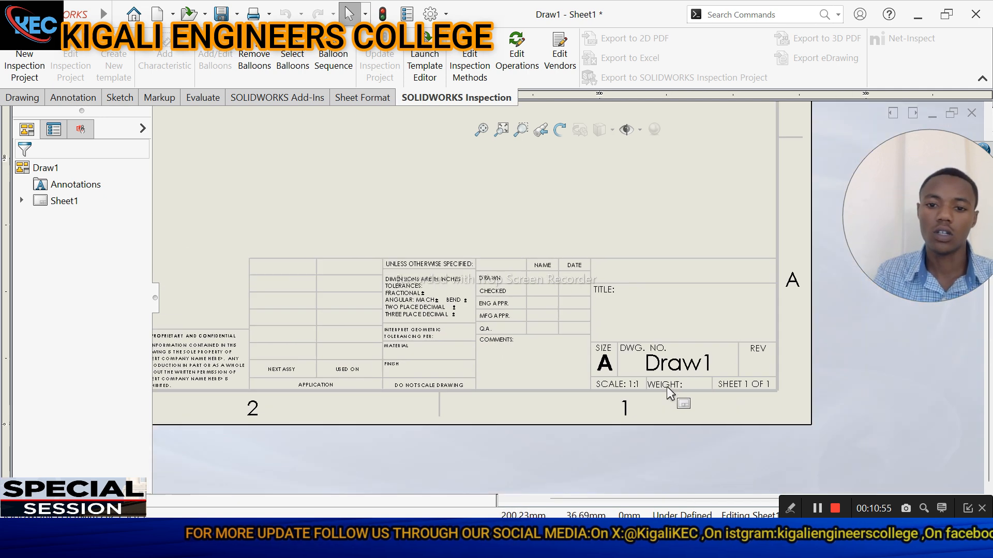
{"action": "scroll", "coordinate": [666, 387], "scroll_direction": "up", "scroll_amount": 2}
{"action": "scroll", "coordinate": [355, 203], "scroll_direction": "up", "scroll_amount": 2}
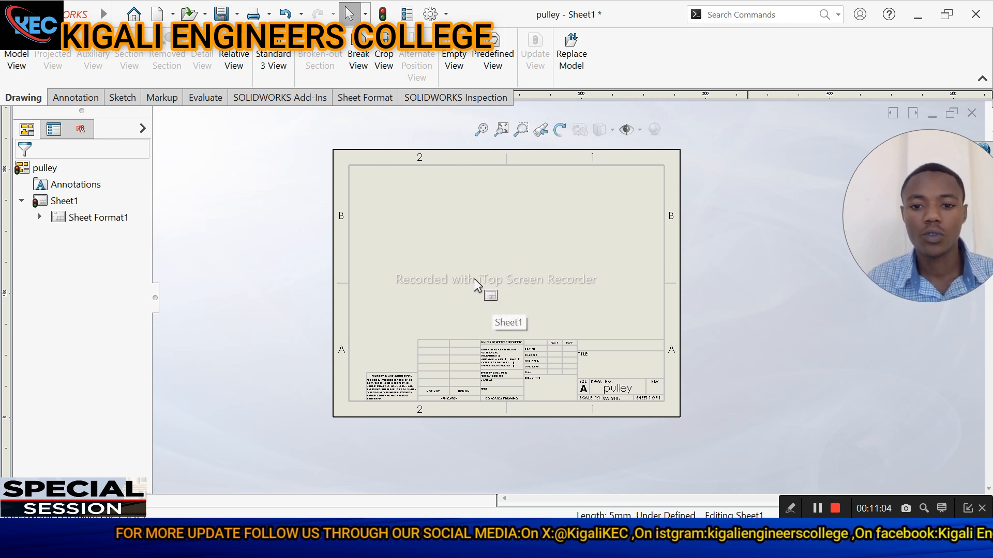
Insert the standard three views of the pulley part and move the lower view slightly up, away from the title block
{"action": "left_click", "coordinate": [288, 67]}
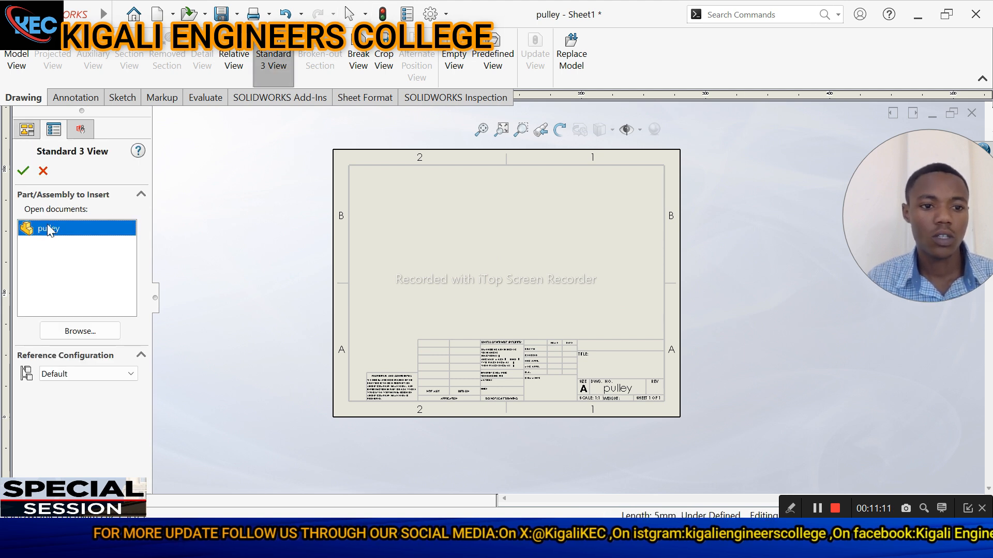
{"action": "double_click", "coordinate": [43, 230]}
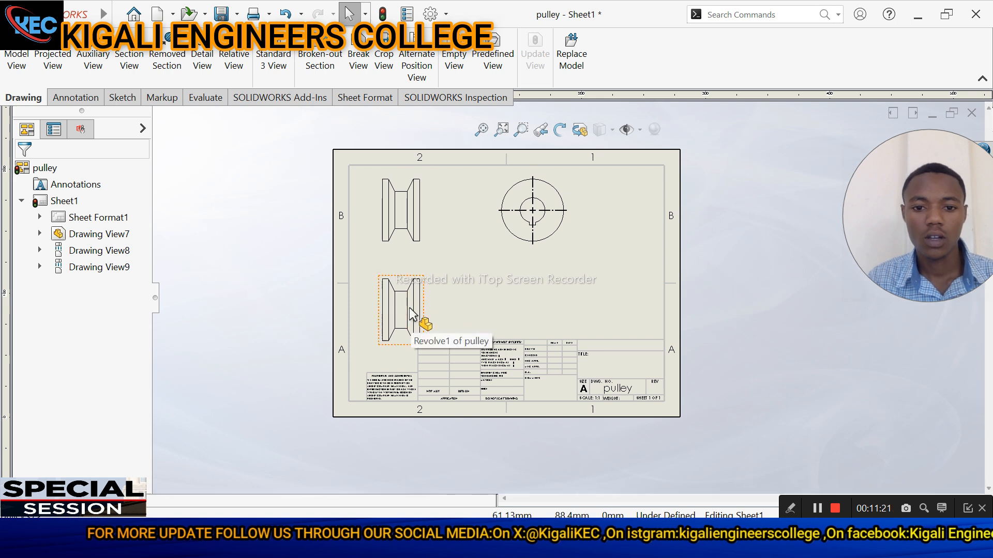
{"action": "left_click_drag", "start_coordinate": [413, 302], "coordinate": [413, 291]}
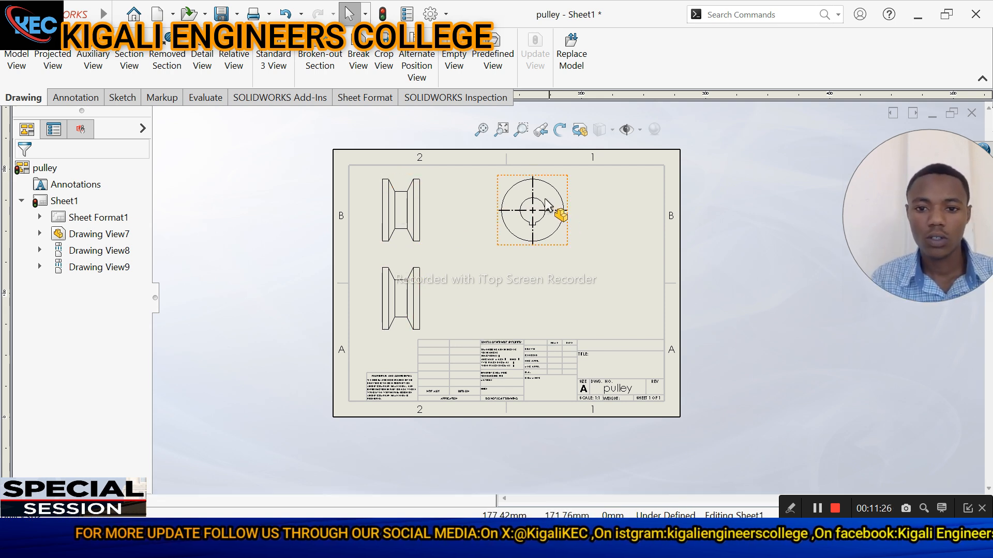
Show the hidden edges of the pulley in all three drawing views
{"action": "right_click", "coordinate": [417, 229]}
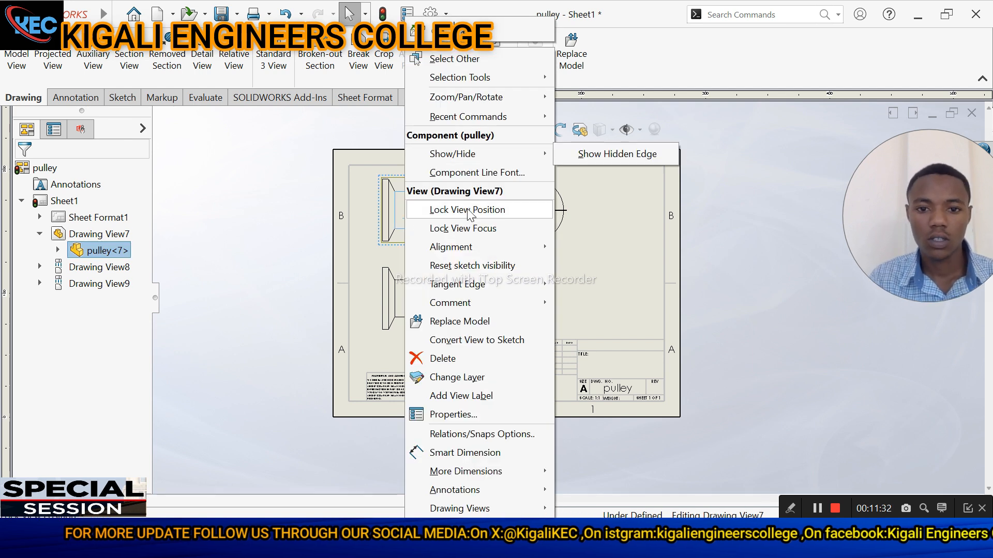
{"action": "left_click", "coordinate": [601, 156]}
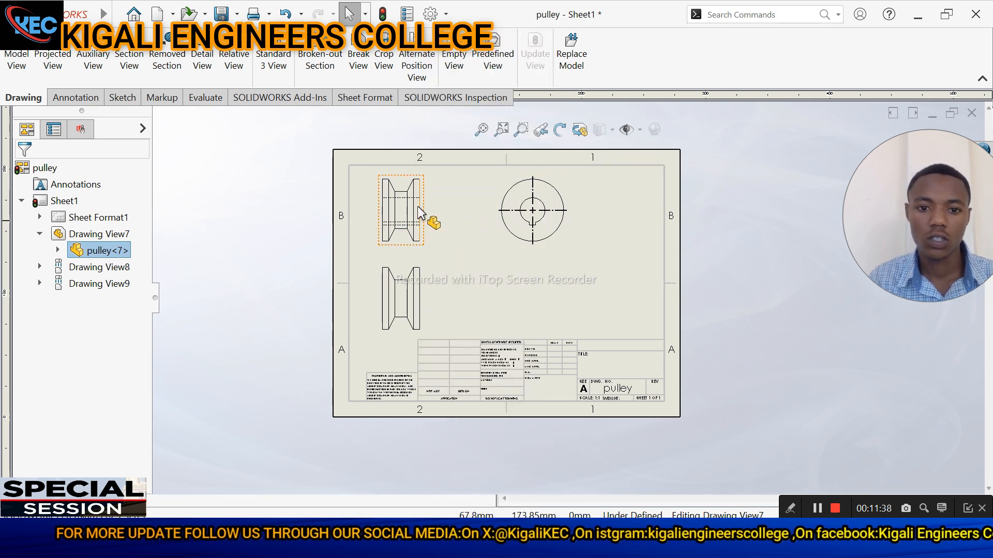
{"action": "right_click", "coordinate": [413, 307]}
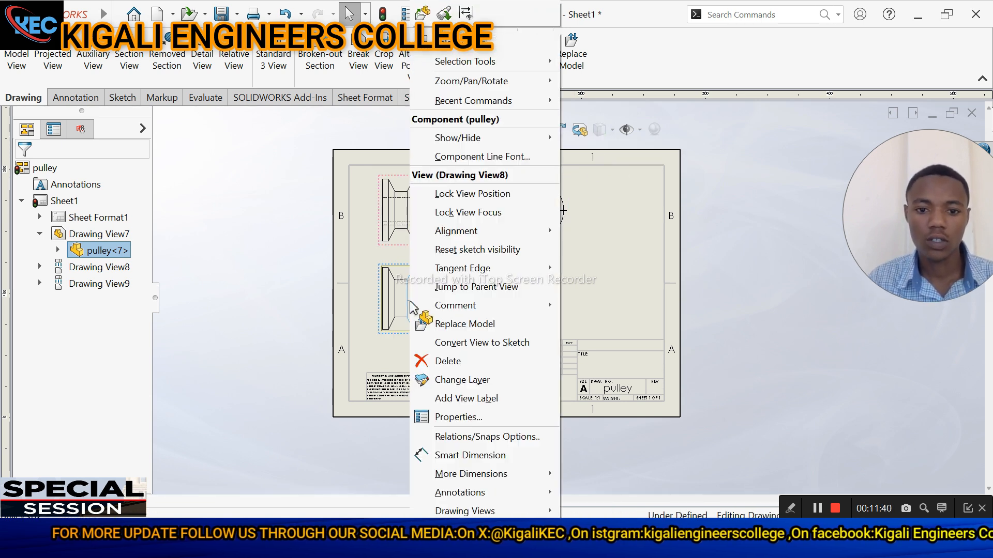
{"action": "mouse_move", "coordinate": [511, 138]}
{"action": "left_click", "coordinate": [608, 141]}
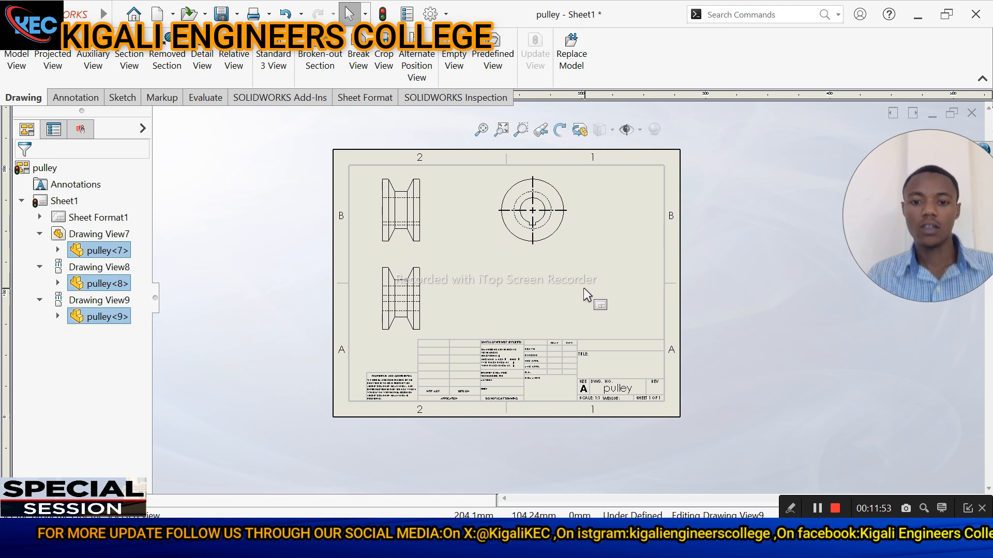
Delete the lower projected view and place section view D-D there, cut horizontally through the centre of the front view
{"action": "right_click", "coordinate": [484, 331]}
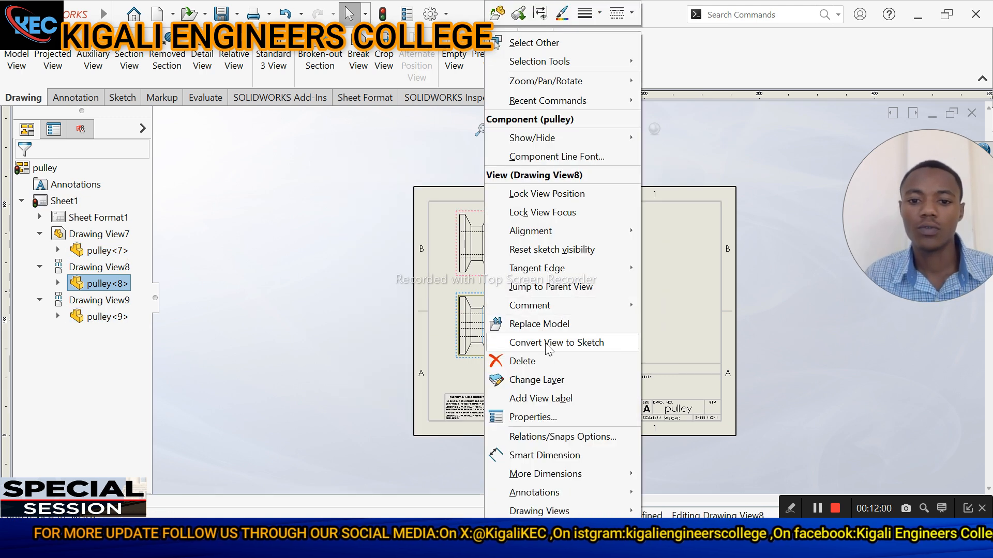
{"action": "left_click", "coordinate": [538, 365]}
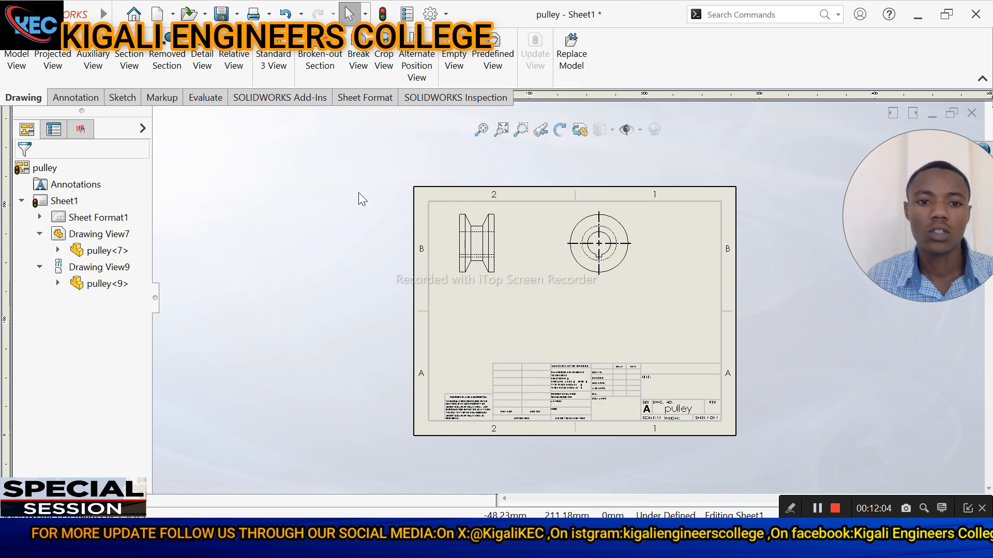
{"action": "left_click", "coordinate": [129, 59]}
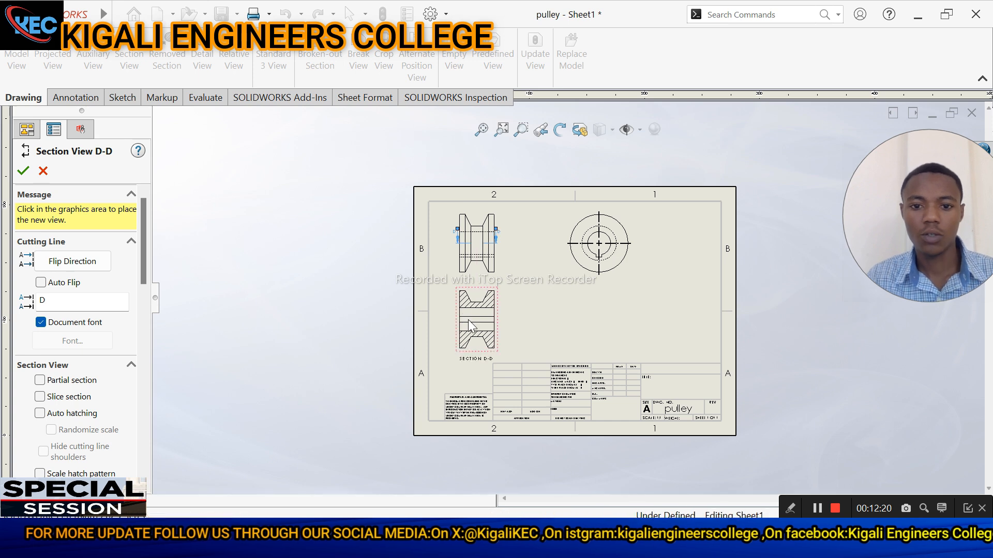
{"action": "left_click", "coordinate": [470, 325]}
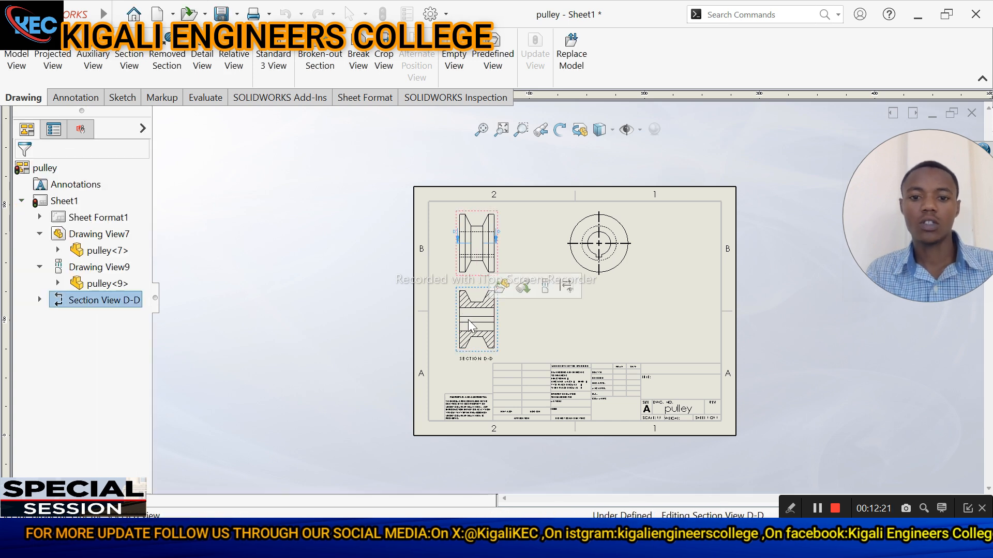
{"action": "left_click", "coordinate": [549, 334]}
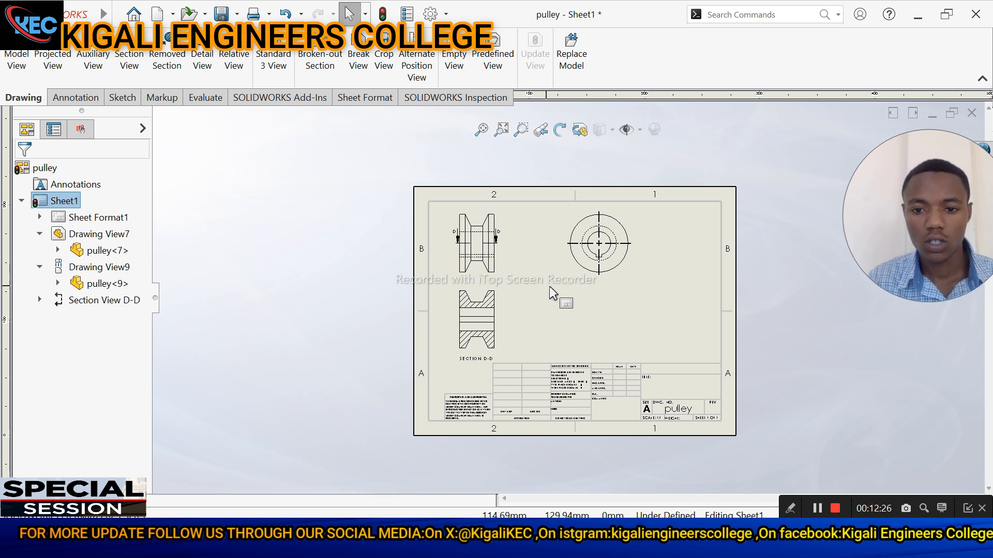
Insert the pulley's model dimensions into all drawing views with Model Items, eliminating duplicates
{"action": "scroll", "coordinate": [512, 305], "scroll_direction": "down", "scroll_amount": 5}
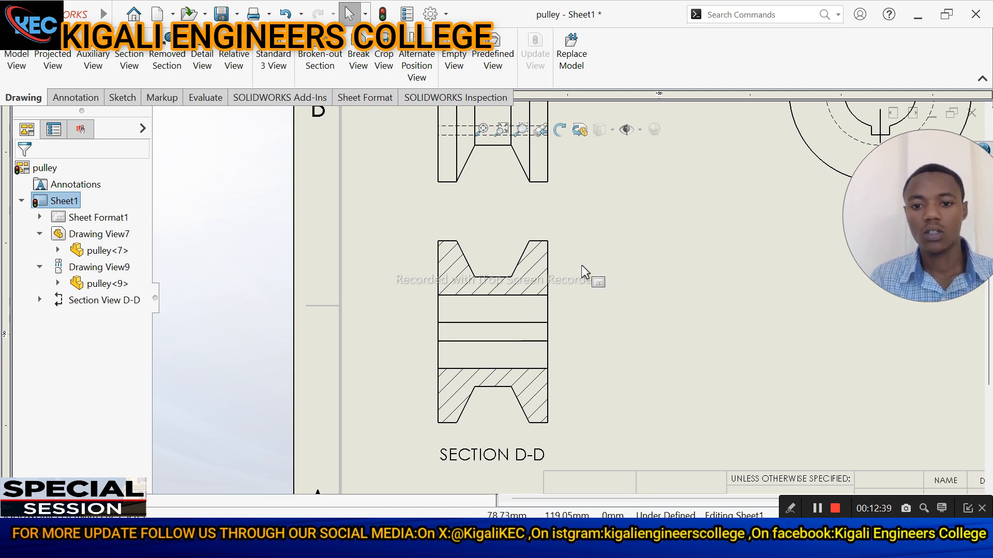
{"action": "scroll", "coordinate": [553, 316], "scroll_direction": "up", "scroll_amount": 5}
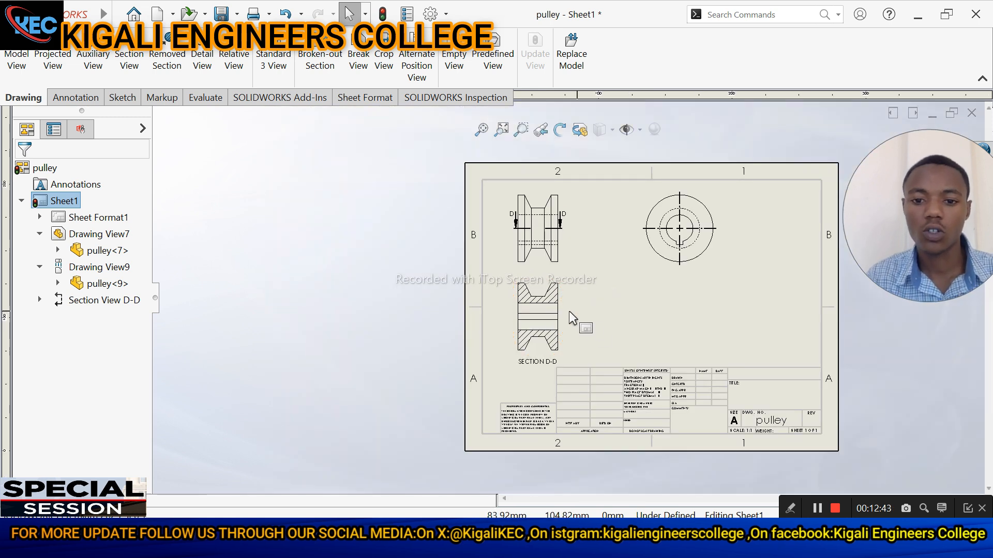
{"action": "scroll", "coordinate": [578, 306], "scroll_direction": "up", "scroll_amount": 1}
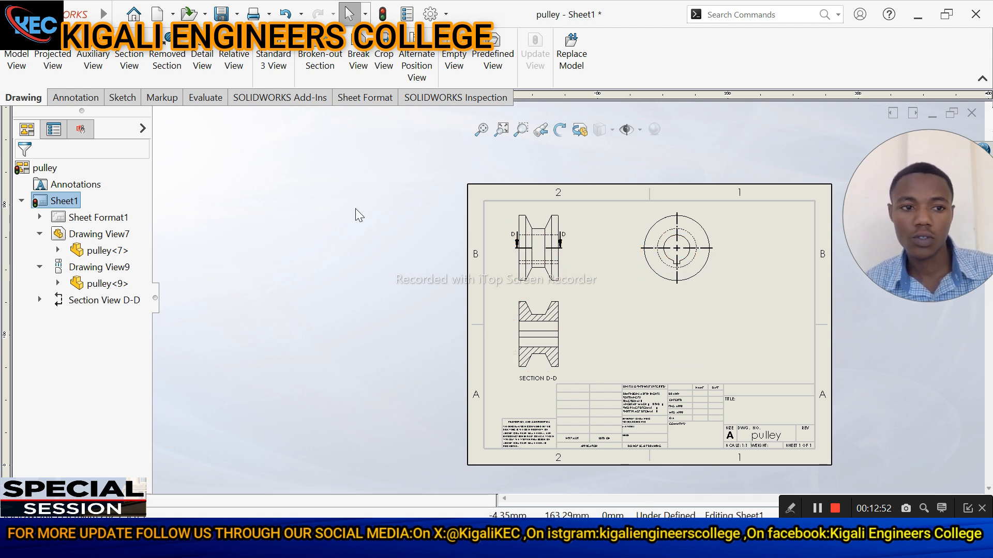
{"action": "left_click", "coordinate": [77, 97]}
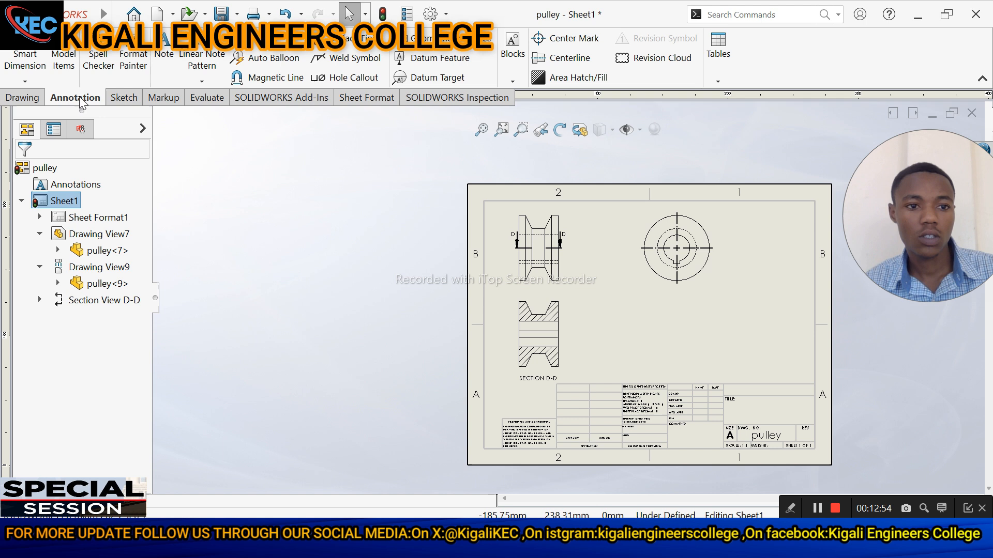
{"action": "left_click", "coordinate": [75, 62]}
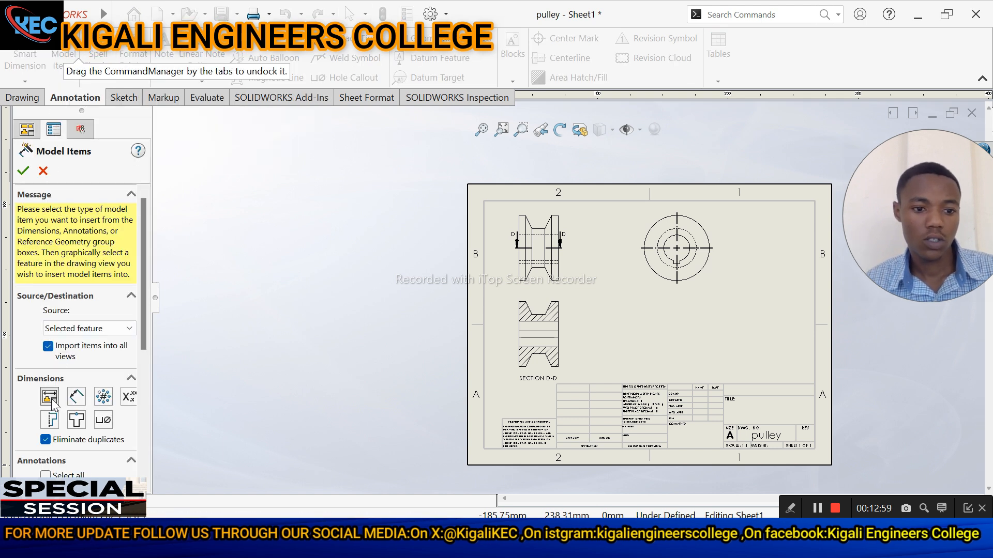
{"action": "scroll", "coordinate": [594, 294], "scroll_direction": "down", "scroll_amount": 5}
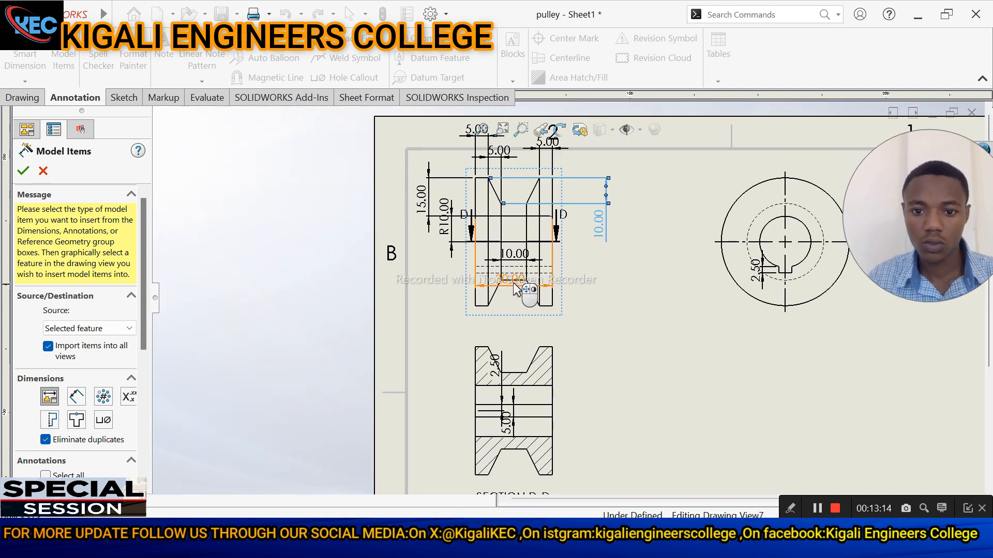
Spread out the front view's dimensions, with 30.00 below the profile, 10.00 at its lower edge, R10.00 beside it and the 5.00 widths above
{"action": "left_click_drag", "start_coordinate": [516, 289], "coordinate": [517, 330]}
{"action": "left_click_drag", "start_coordinate": [444, 217], "coordinate": [439, 303]}
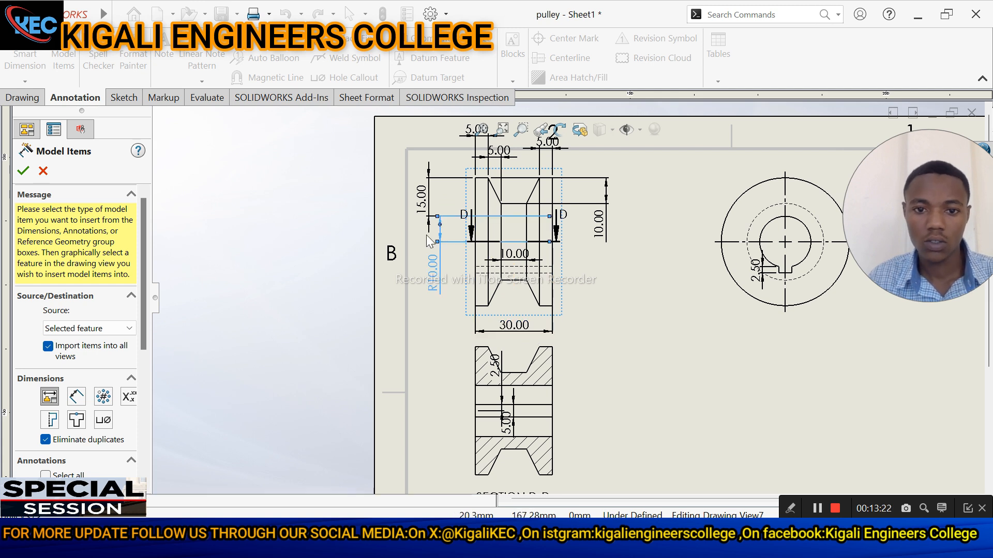
{"action": "left_click_drag", "start_coordinate": [424, 201], "coordinate": [422, 190]}
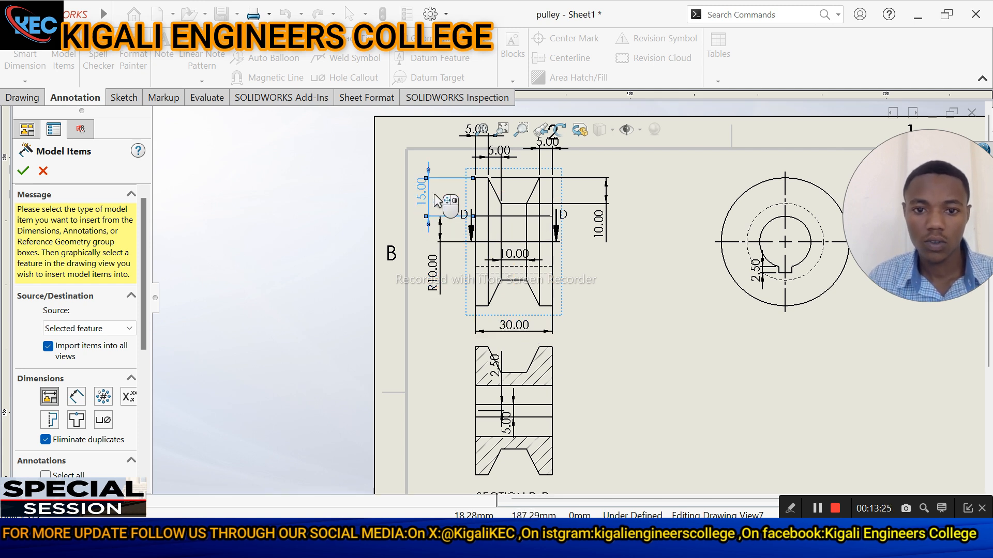
{"action": "scroll", "coordinate": [519, 137], "scroll_direction": "up", "scroll_amount": 3}
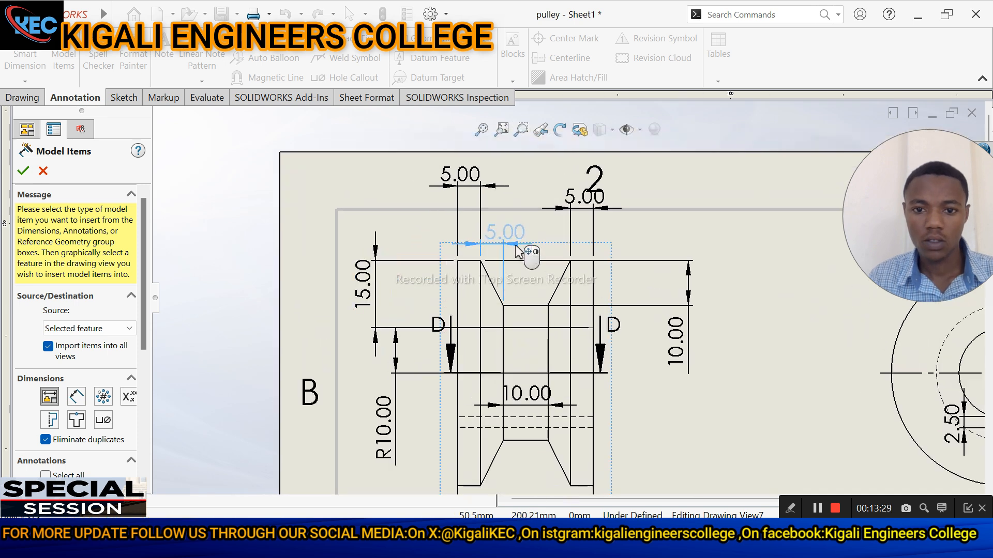
{"action": "left_click_drag", "start_coordinate": [522, 247], "coordinate": [524, 245]}
{"action": "left_click_drag", "start_coordinate": [461, 175], "coordinate": [434, 219]}
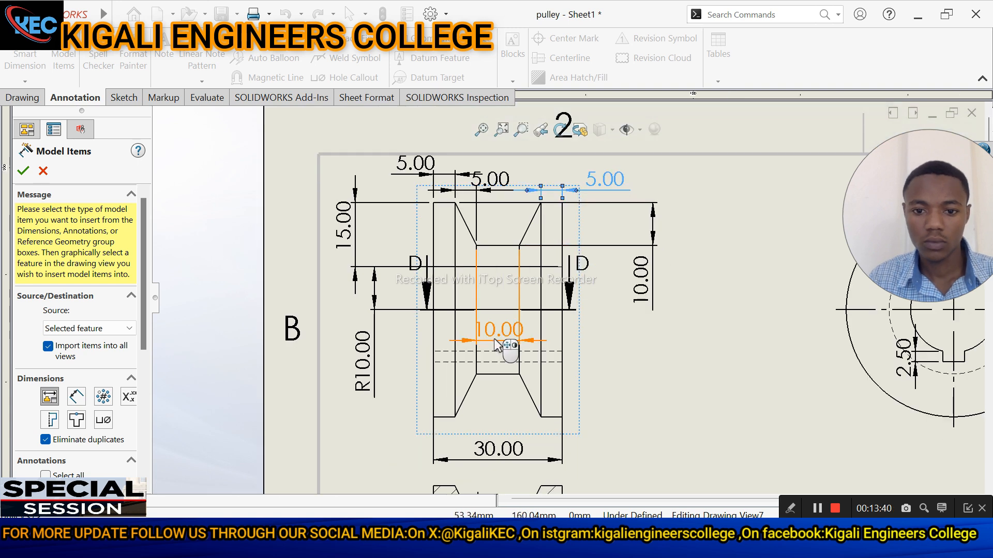
{"action": "left_click_drag", "start_coordinate": [504, 343], "coordinate": [504, 434]}
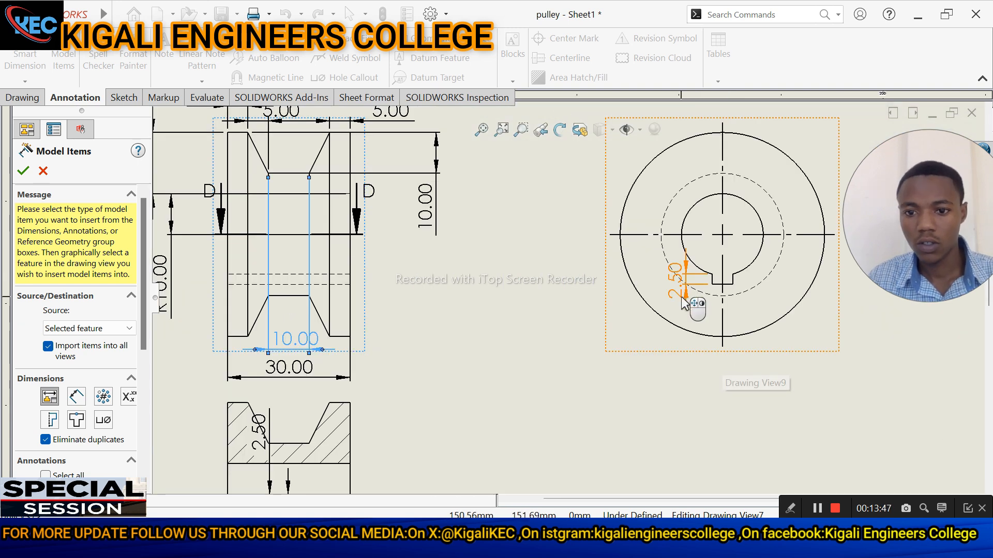
Move the circular view's 2.50 dimension outside the outline and section D-D's 2.50 and 5.00 dimensions to its right, and accept the model items
{"action": "left_click_drag", "start_coordinate": [691, 305], "coordinate": [603, 371]}
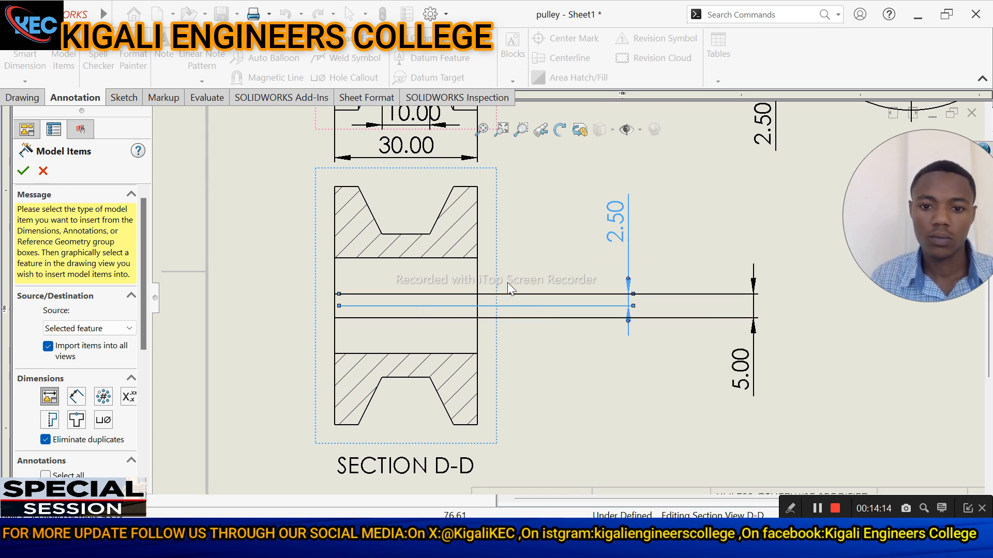
{"action": "scroll", "coordinate": [504, 280], "scroll_direction": "down", "scroll_amount": 3}
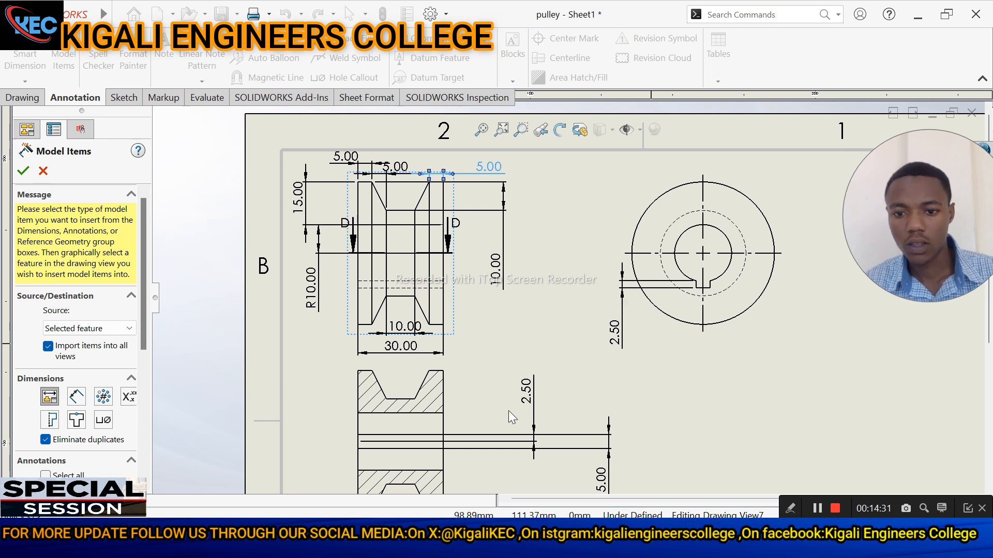
{"action": "scroll", "coordinate": [479, 402], "scroll_direction": "down", "scroll_amount": 5}
{"action": "scroll", "coordinate": [479, 402], "scroll_direction": "up", "scroll_amount": 6}
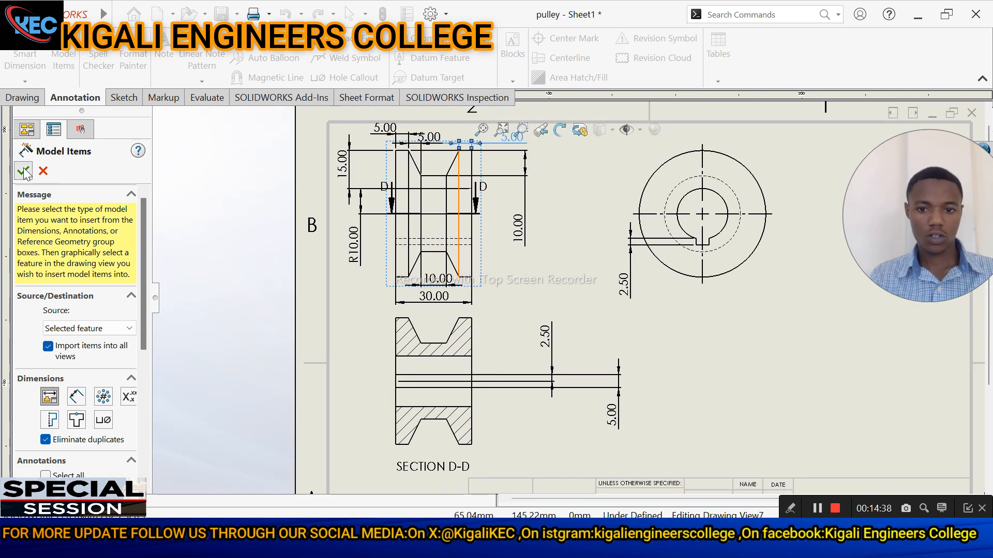
{"action": "left_click", "coordinate": [23, 171]}
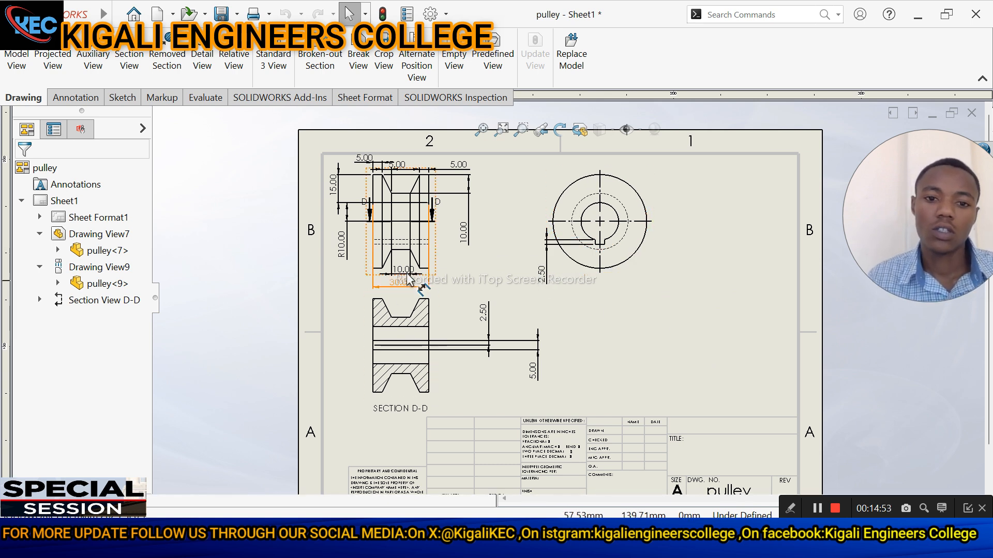
Add a shaded isometric model view of the pulley in the free area below the circular view
{"action": "left_click", "coordinate": [73, 100]}
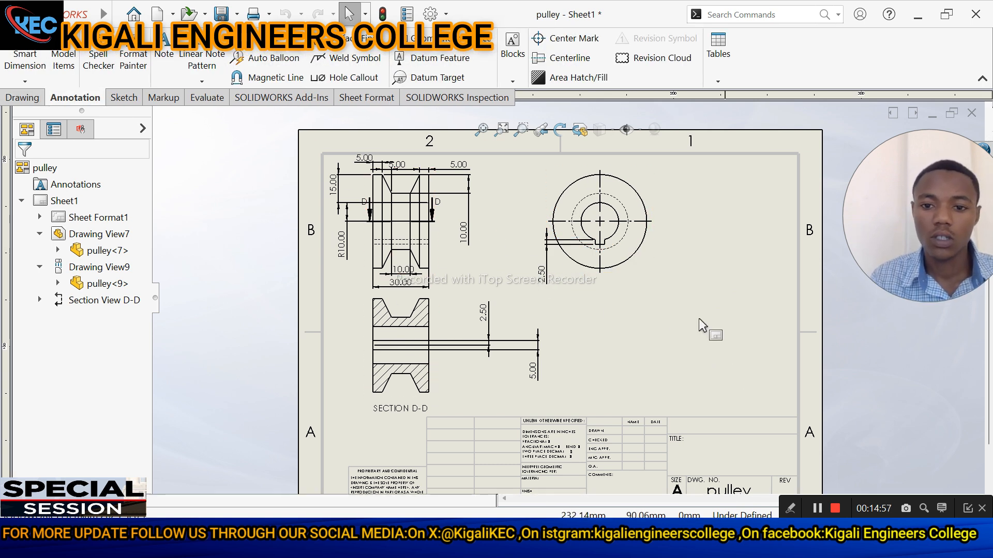
{"action": "left_click", "coordinate": [24, 99]}
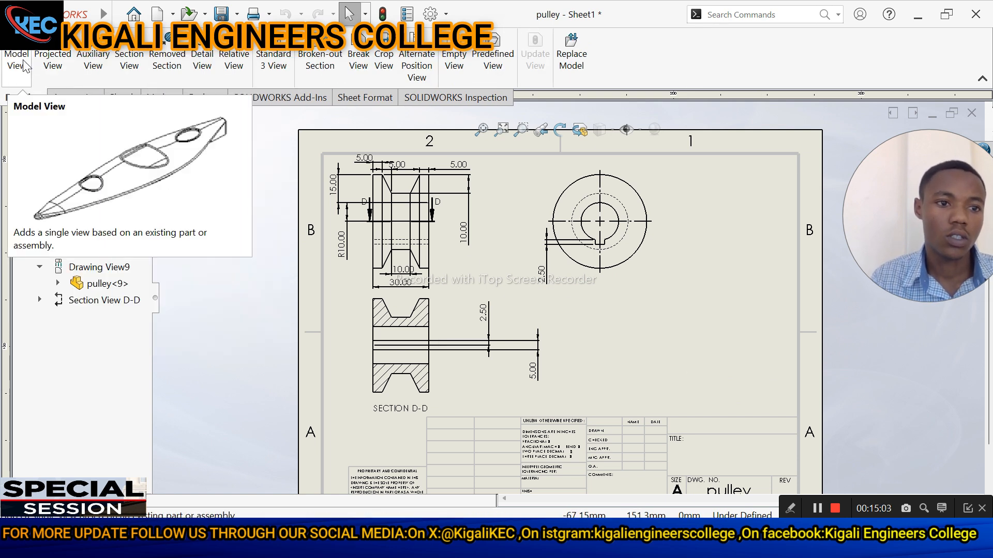
{"action": "left_click", "coordinate": [24, 72]}
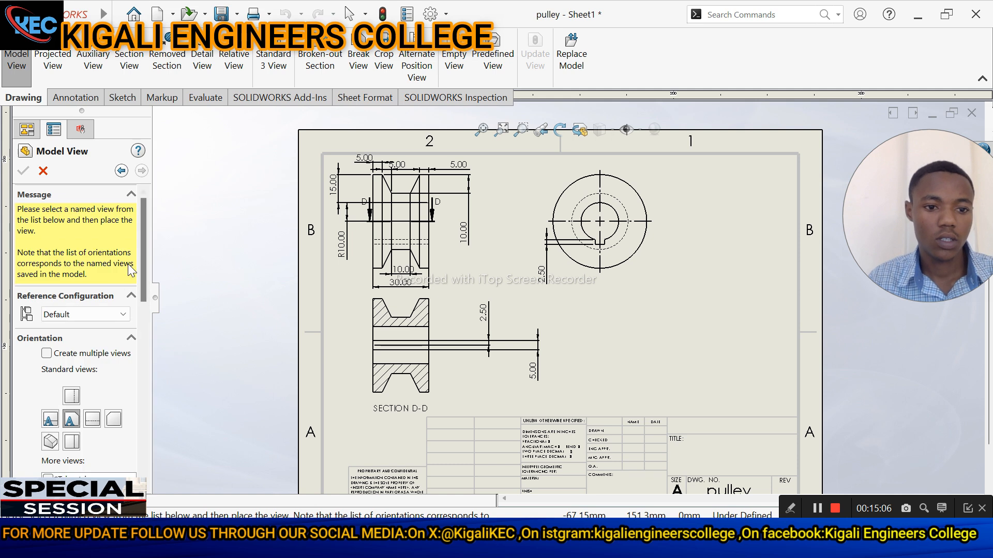
{"action": "scroll", "coordinate": [103, 398], "scroll_direction": "down", "scroll_amount": 5}
{"action": "left_click", "coordinate": [111, 362]}
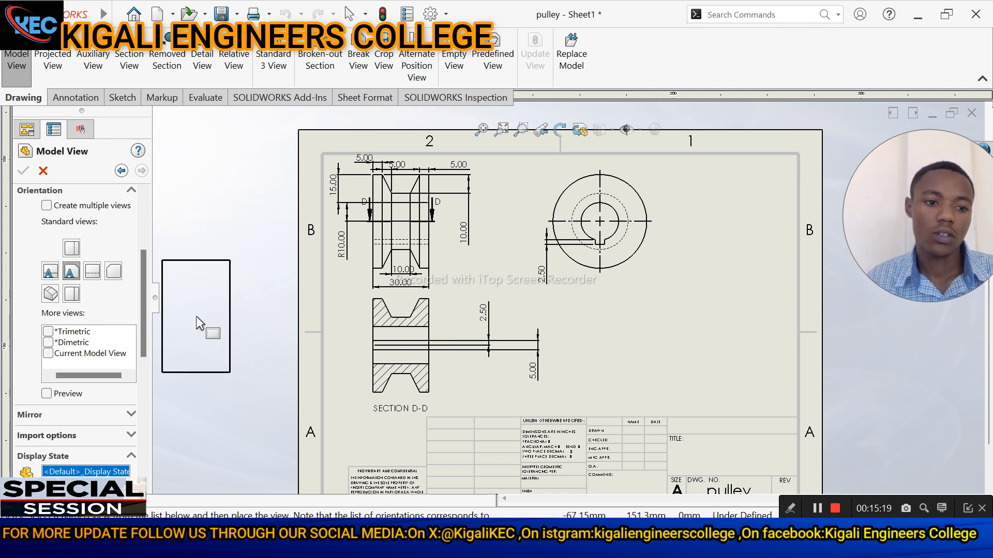
{"action": "left_click", "coordinate": [51, 295]}
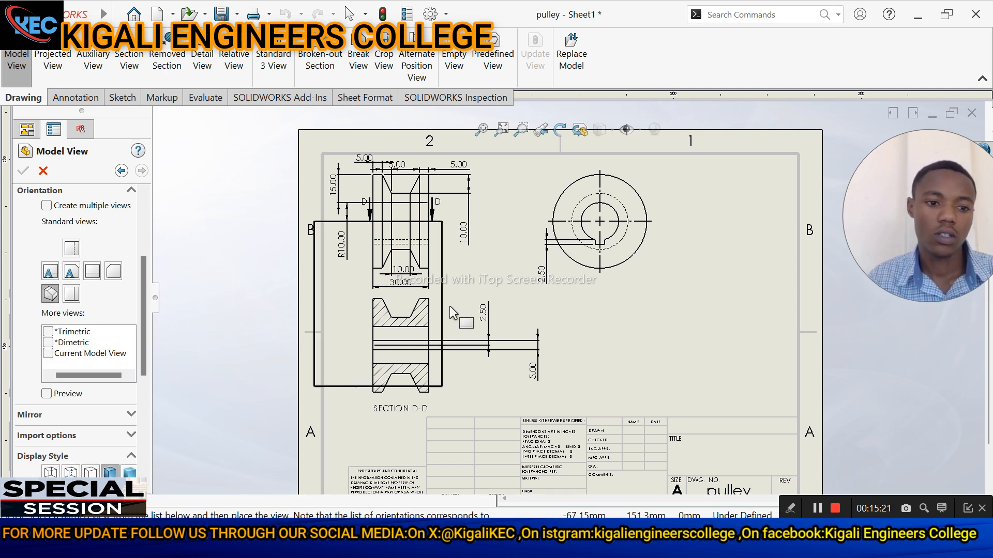
{"action": "left_click", "coordinate": [709, 327]}
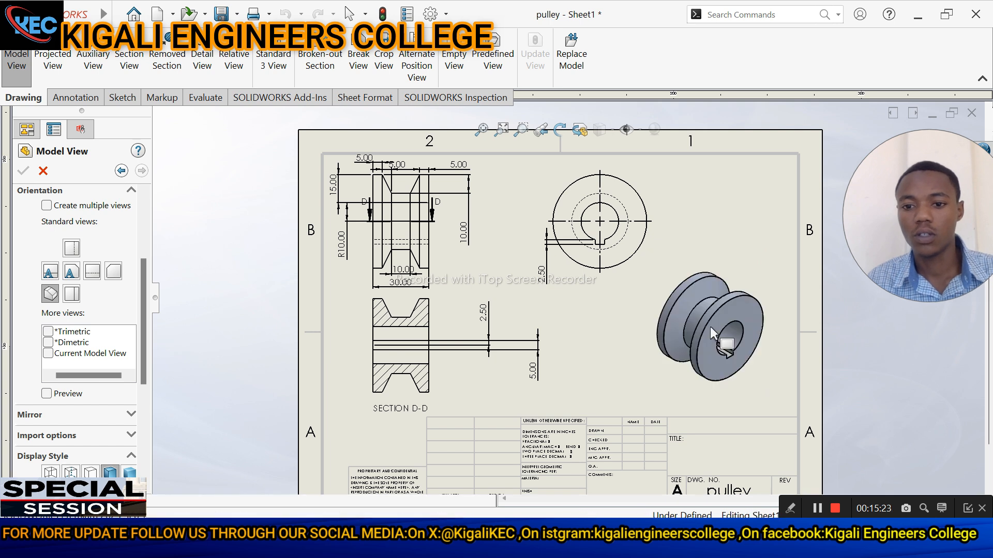
Examine the isometric view, the circular view with its keyway, the dimensioned front view and section D-D up close
{"action": "scroll", "coordinate": [695, 325], "scroll_direction": "up", "scroll_amount": 5}
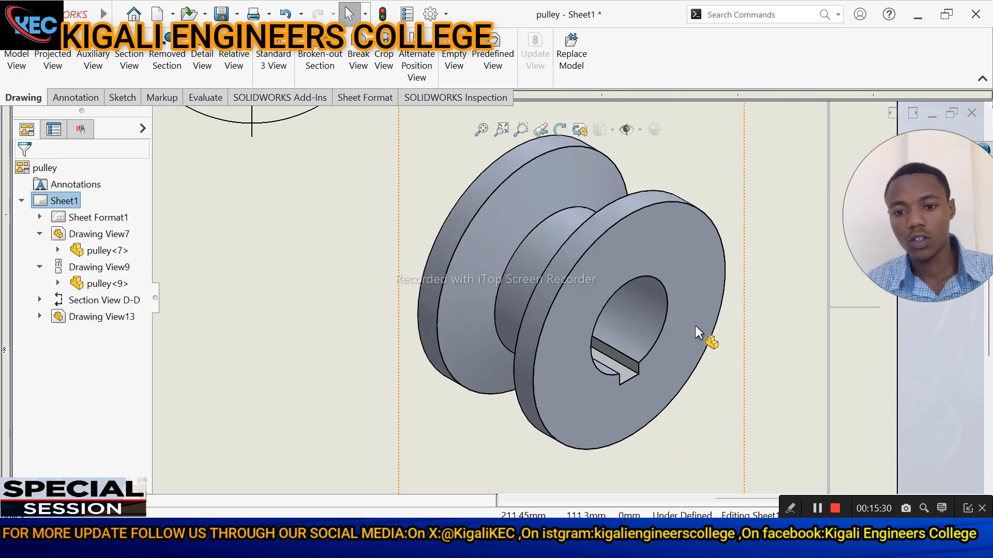
{"action": "scroll", "coordinate": [581, 339], "scroll_direction": "up", "scroll_amount": 3}
{"action": "scroll", "coordinate": [581, 339], "scroll_direction": "down", "scroll_amount": 6}
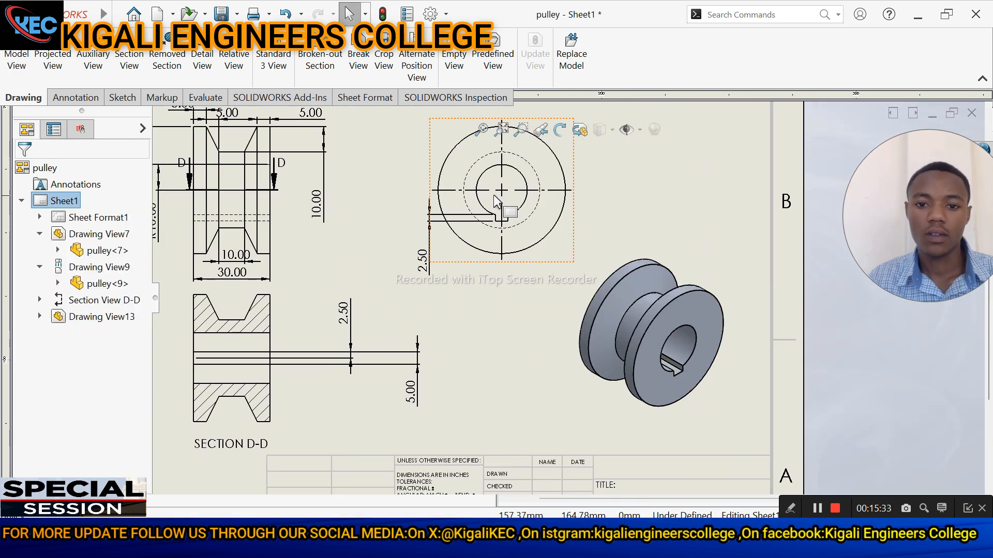
{"action": "scroll", "coordinate": [494, 194], "scroll_direction": "up", "scroll_amount": 4}
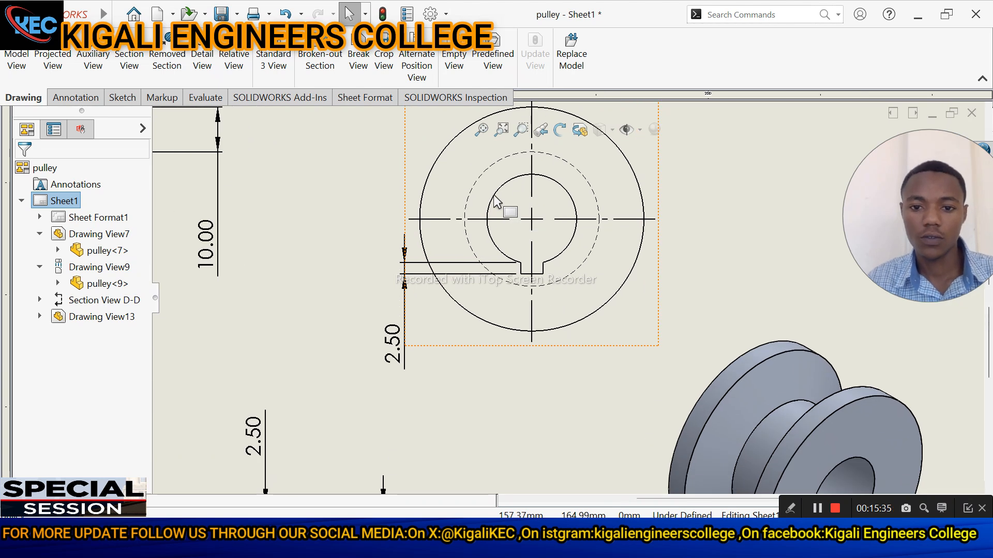
{"action": "scroll", "coordinate": [495, 200], "scroll_direction": "down", "scroll_amount": 5}
{"action": "scroll", "coordinate": [389, 298], "scroll_direction": "up", "scroll_amount": 3}
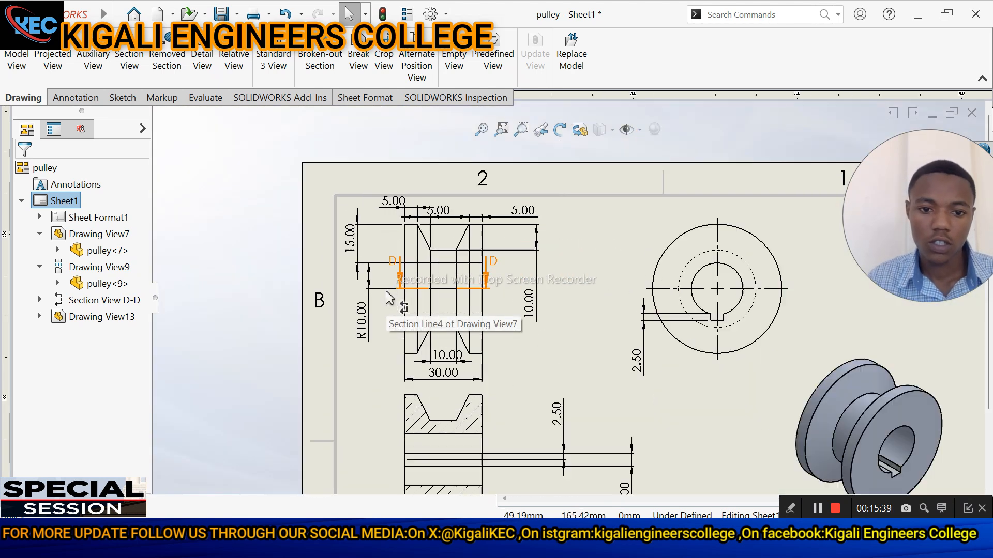
{"action": "scroll", "coordinate": [389, 299], "scroll_direction": "up", "scroll_amount": 3}
{"action": "left_click", "coordinate": [544, 390]}
{"action": "scroll", "coordinate": [544, 390], "scroll_direction": "down", "scroll_amount": 5}
{"action": "scroll", "coordinate": [578, 387], "scroll_direction": "up", "scroll_amount": 4}
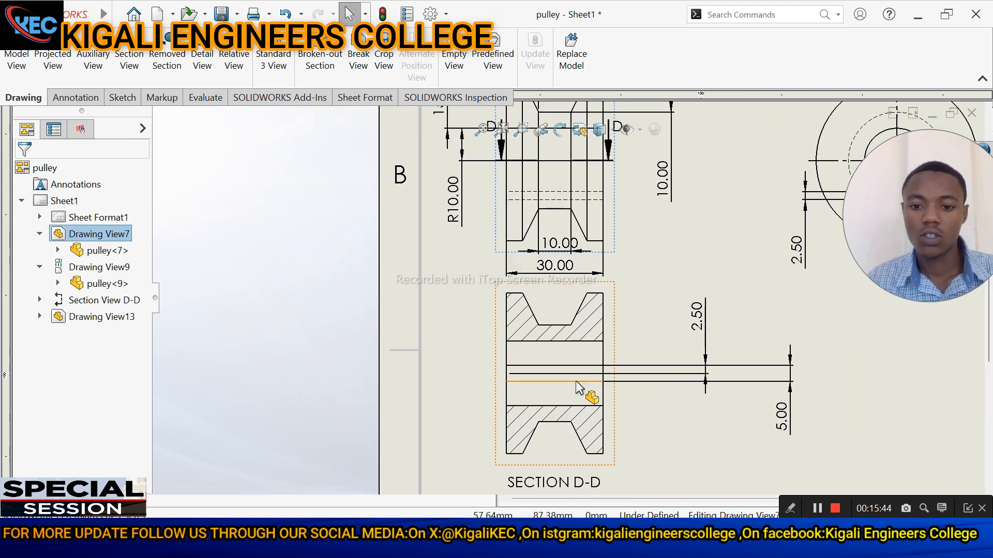
{"action": "scroll", "coordinate": [558, 373], "scroll_direction": "down", "scroll_amount": 3}
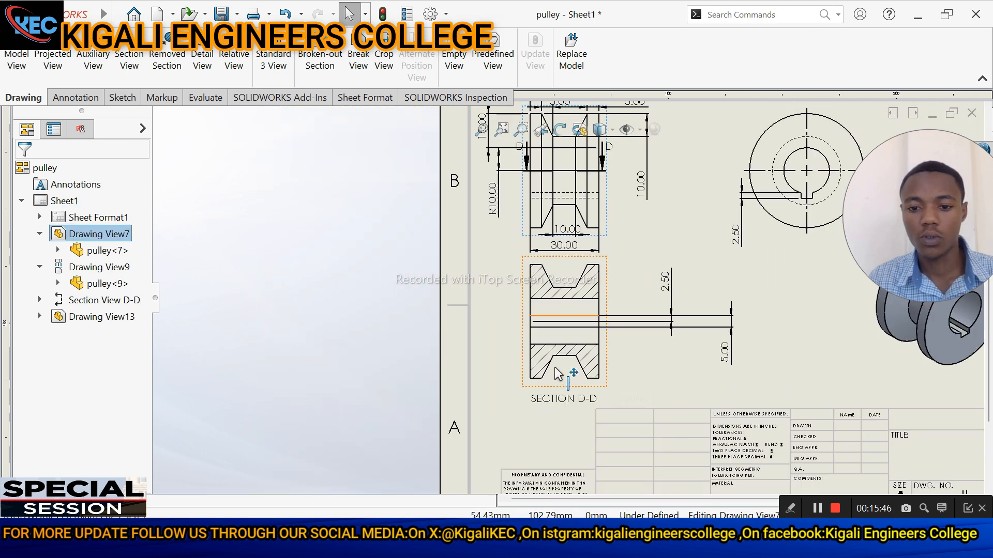
{"action": "scroll", "coordinate": [634, 361], "scroll_direction": "down", "scroll_amount": 3}
{"action": "right_click", "coordinate": [635, 360]}
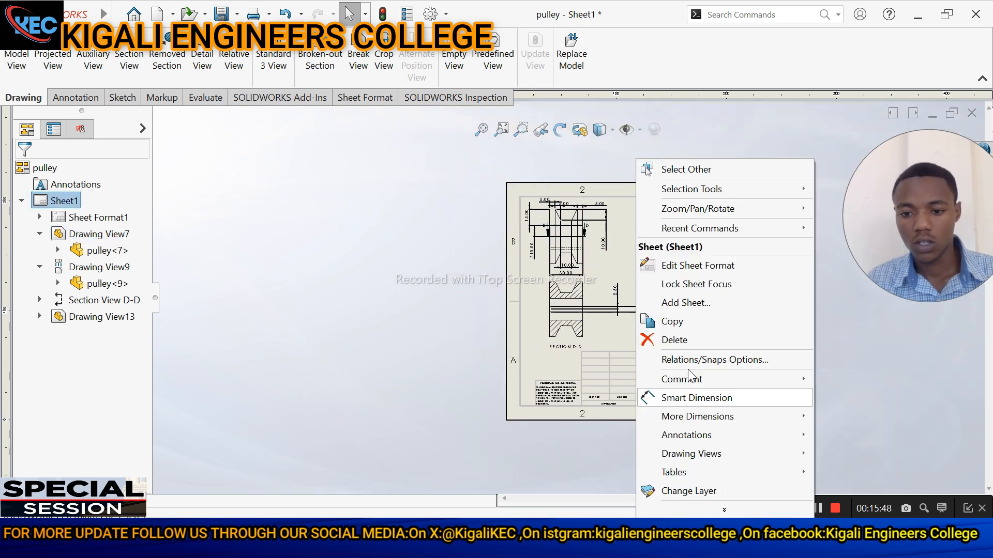
{"action": "left_click", "coordinate": [573, 441]}
{"action": "left_click_drag", "start_coordinate": [573, 442], "coordinate": [727, 367]}
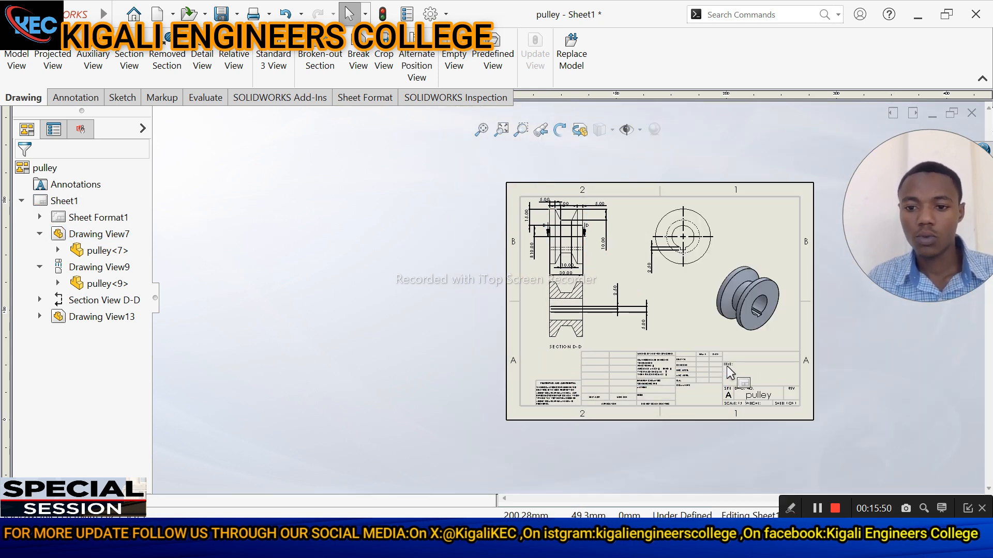
{"action": "scroll", "coordinate": [664, 398], "scroll_direction": "up", "scroll_amount": 8}
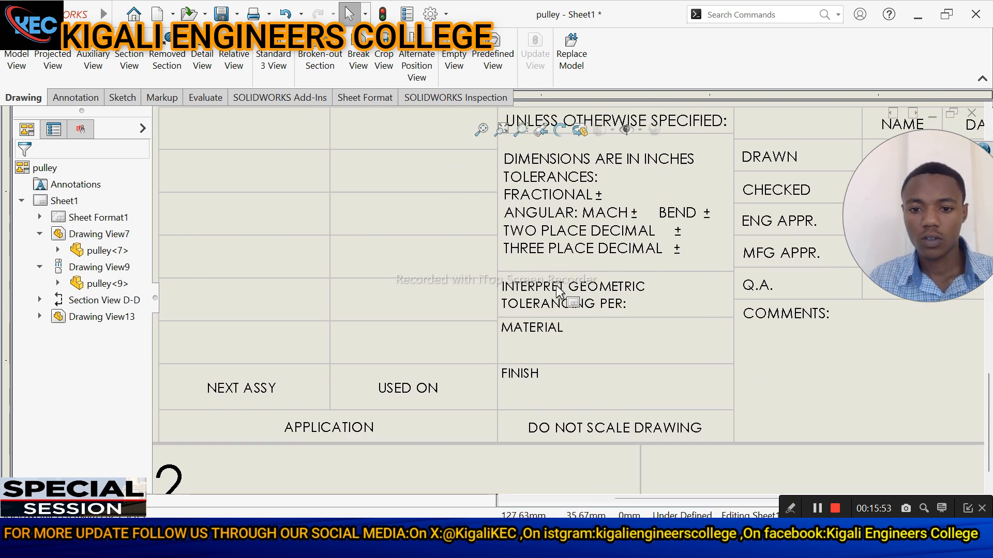
{"action": "scroll", "coordinate": [556, 287], "scroll_direction": "down", "scroll_amount": 5}
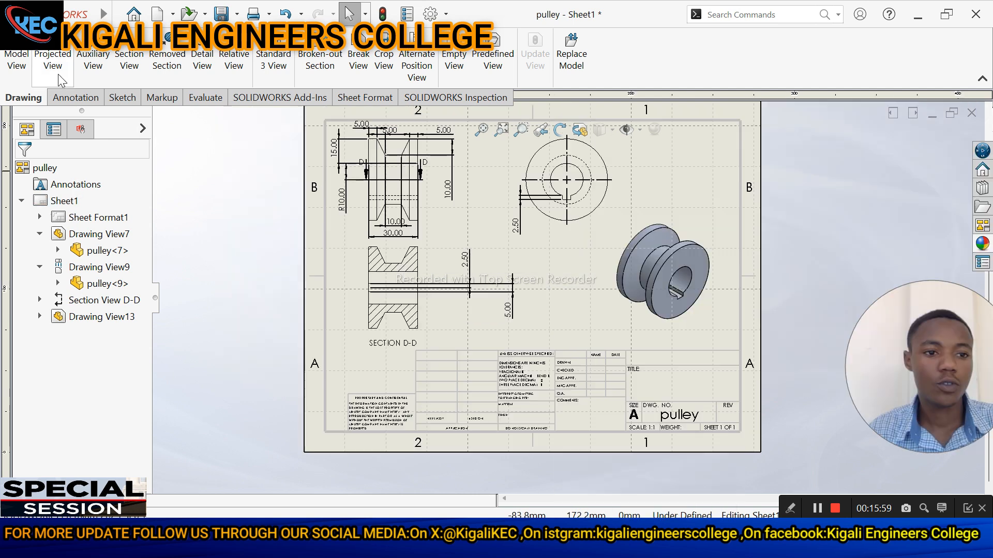
Add a note with the drafter's name in the title block's DRAWN row under NAME, reduce its text size and position it inside the cell
{"action": "left_click", "coordinate": [73, 98]}
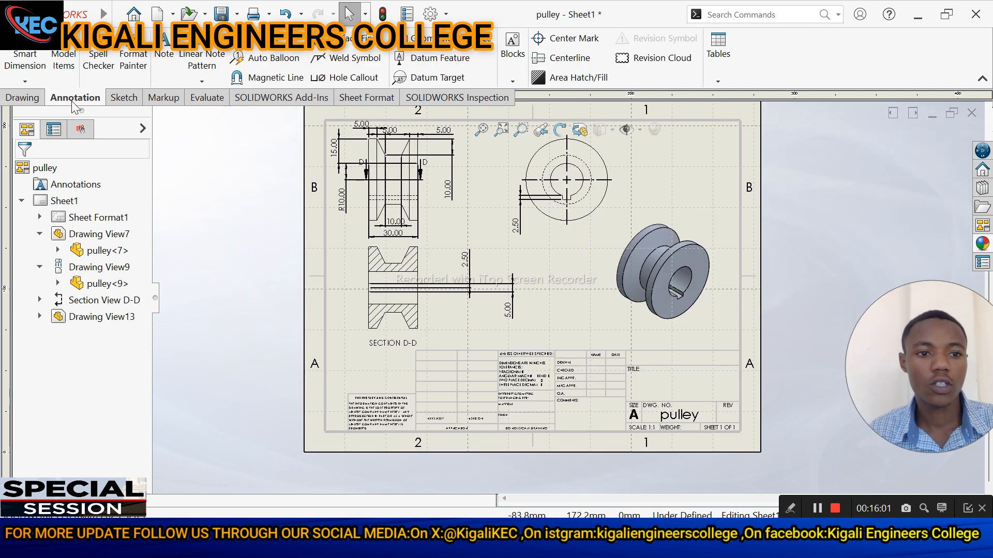
{"action": "left_click", "coordinate": [166, 49]}
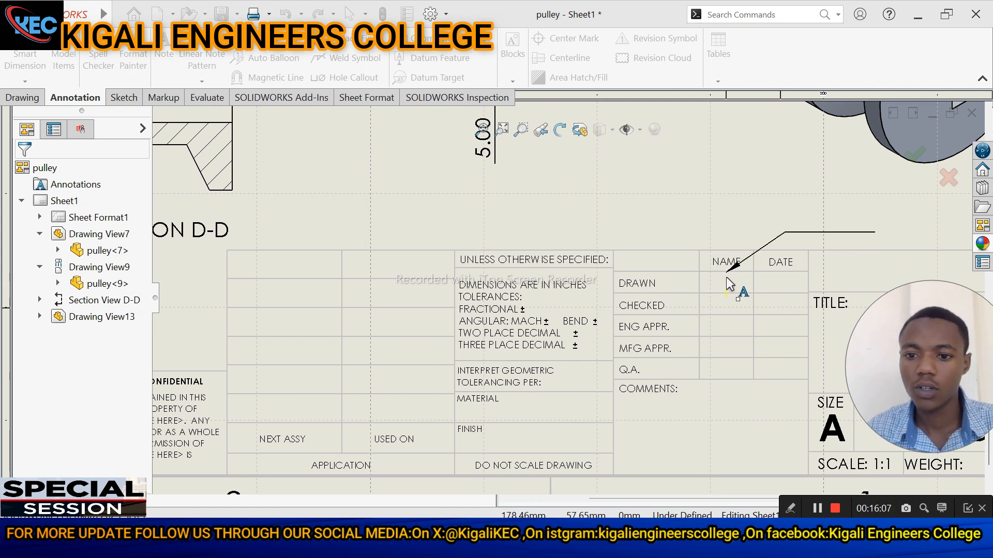
{"action": "left_click", "coordinate": [718, 284]}
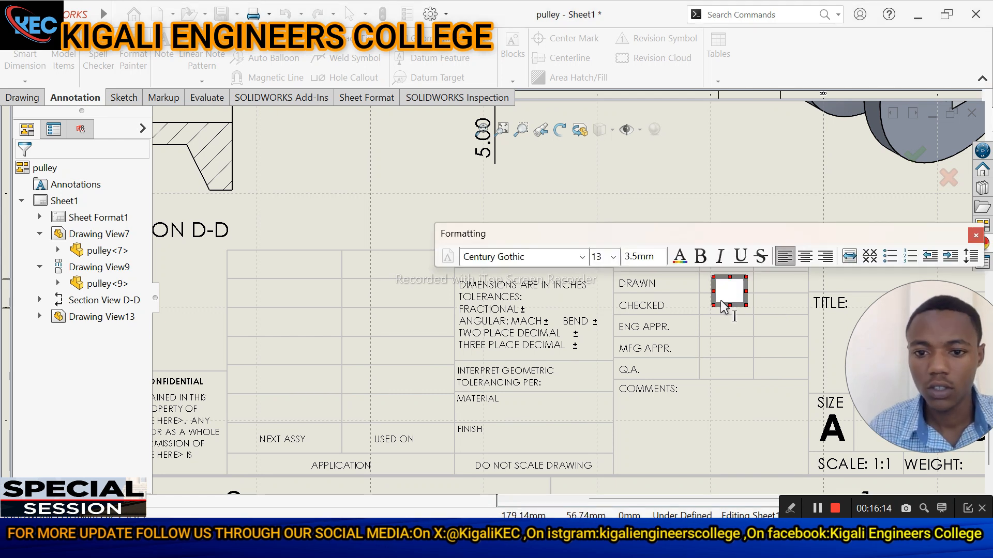
{"action": "type", "text": "Gilbert"}
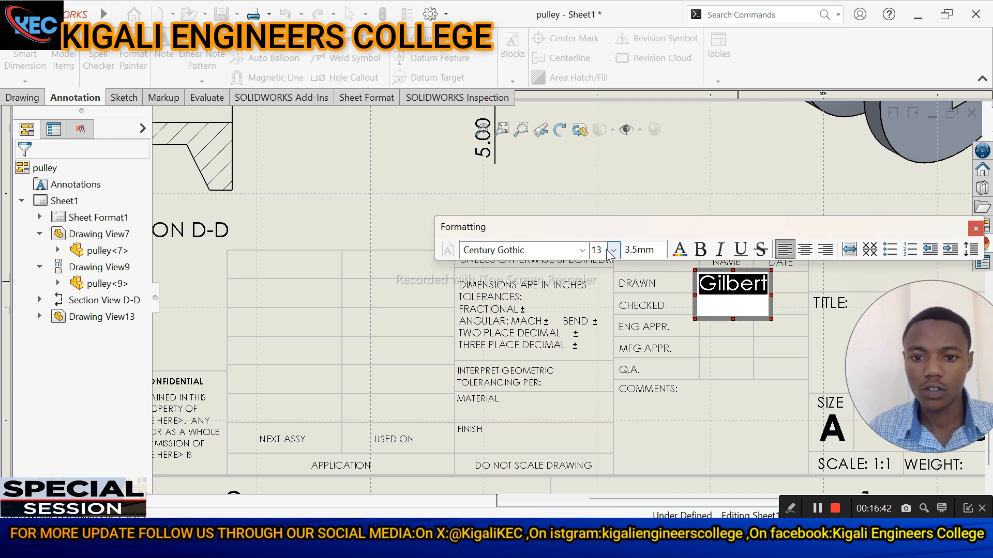
{"action": "left_click", "coordinate": [604, 252]}
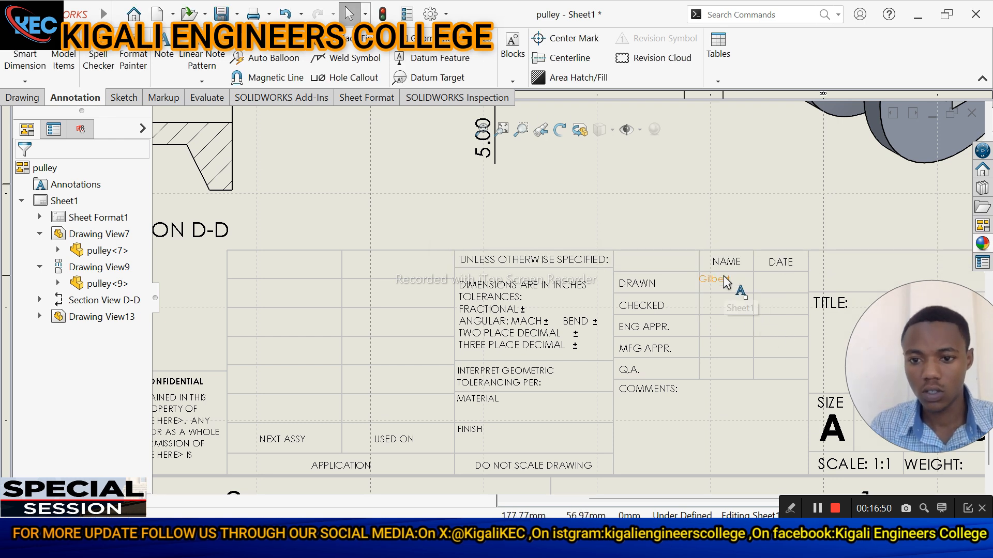
{"action": "left_click_drag", "start_coordinate": [727, 282], "coordinate": [732, 285]}
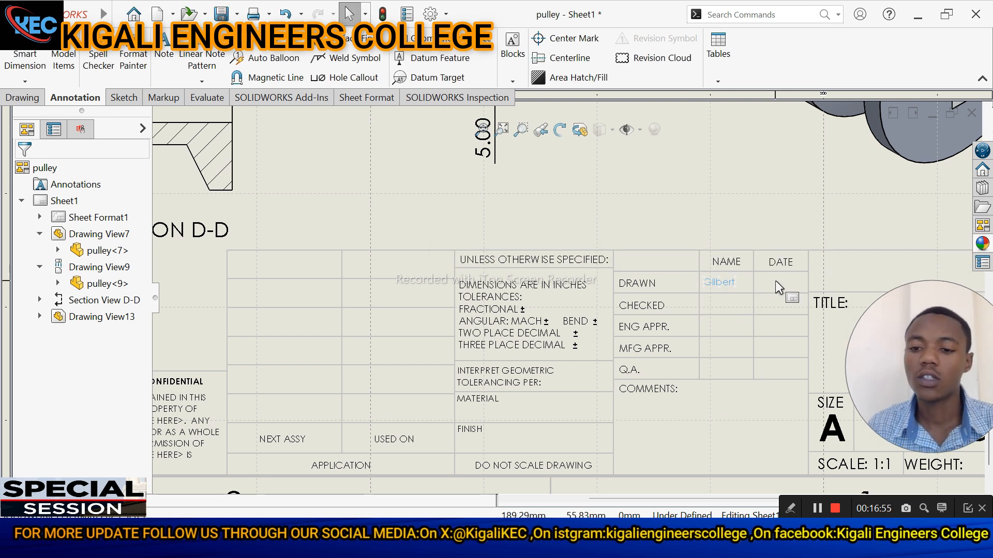
Add a small note reading 18/08/2024 in the DRAWN row under DATE
{"action": "left_click", "coordinate": [775, 280]}
{"action": "type", "text": "18"}
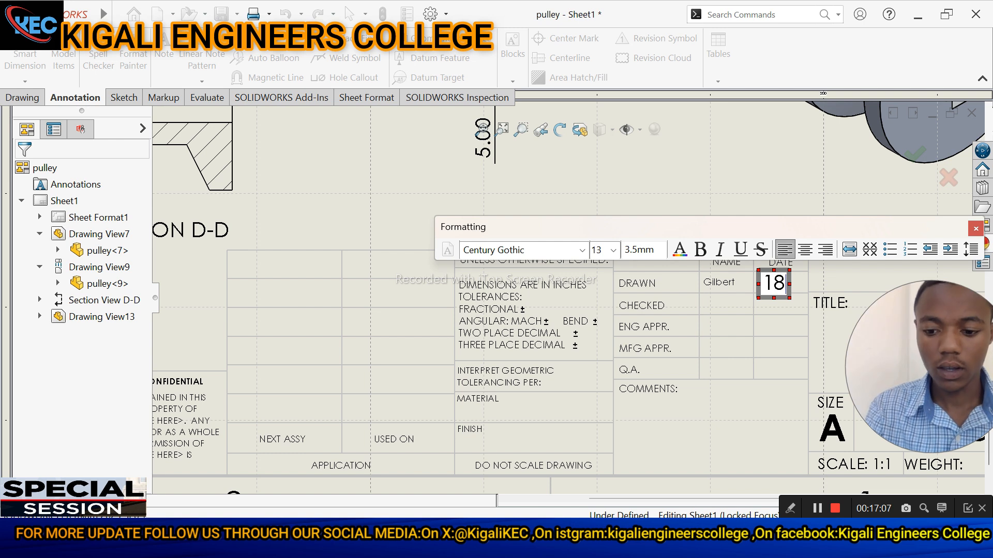
{"action": "type", "text": "/08/"}
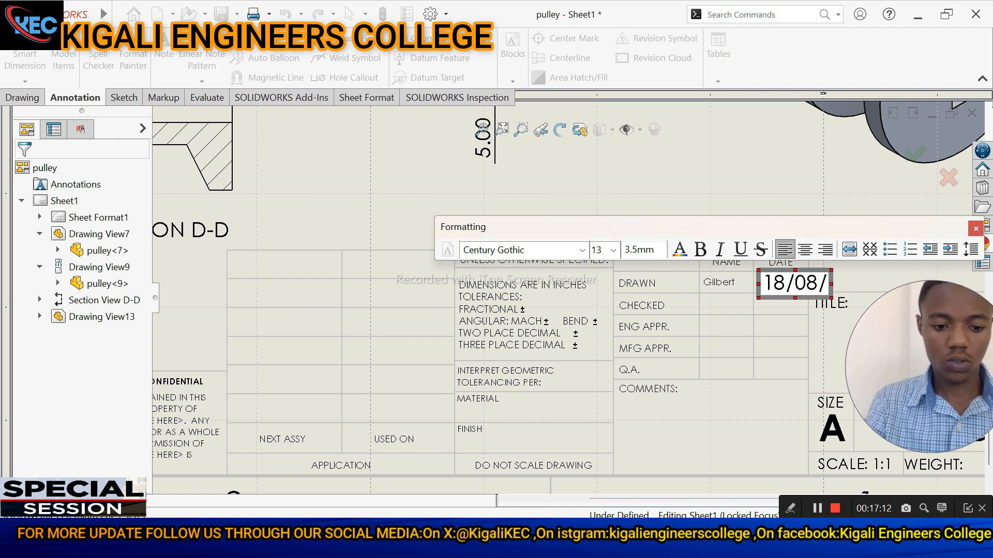
{"action": "type", "text": "202"}
{"action": "type", "text": "4"}
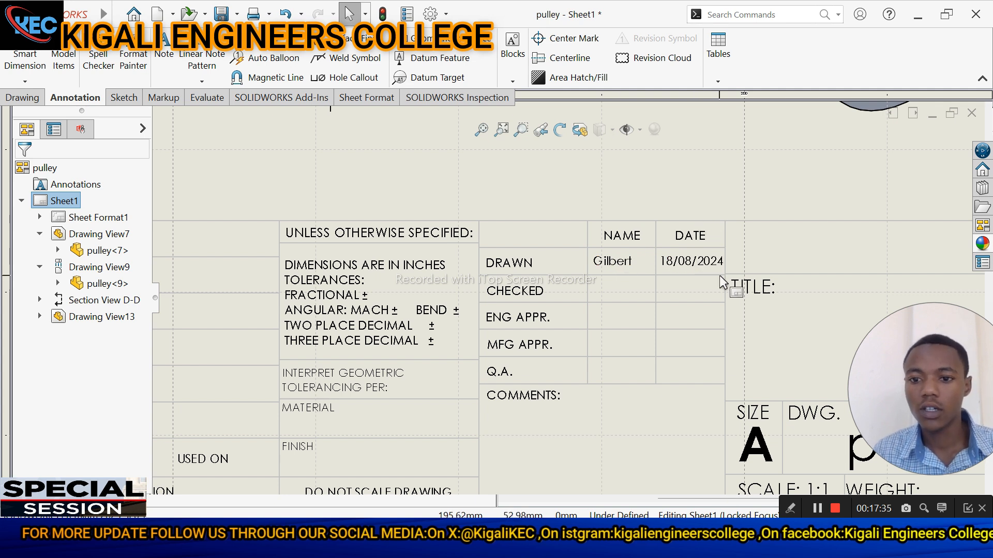
Add a small note reading "FRONT,LEFT SIDE AND SECTIONAL TOP VIEW OF PULLEY" in the title block's TITLE field
{"action": "scroll", "coordinate": [805, 304], "scroll_direction": "down", "scroll_amount": 2}
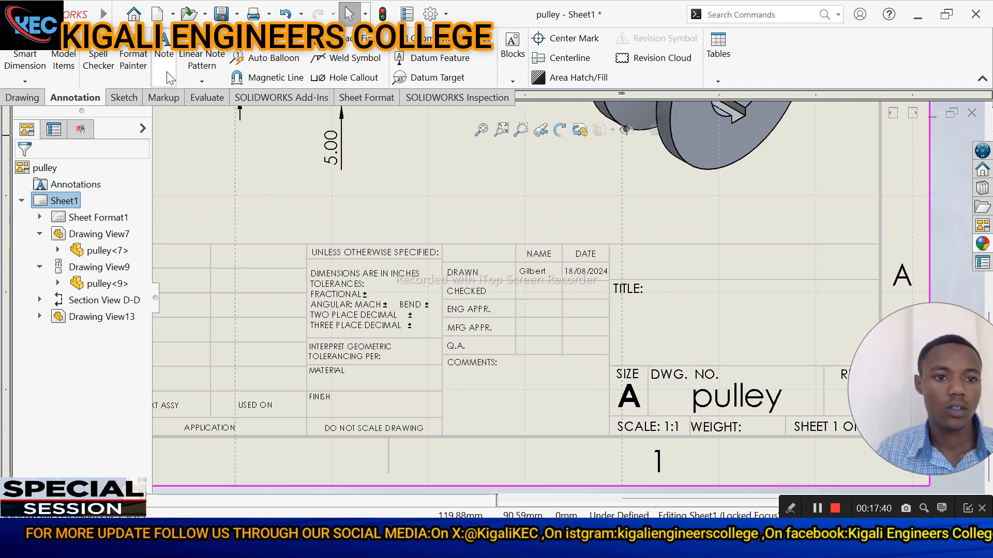
{"action": "left_click", "coordinate": [163, 63]}
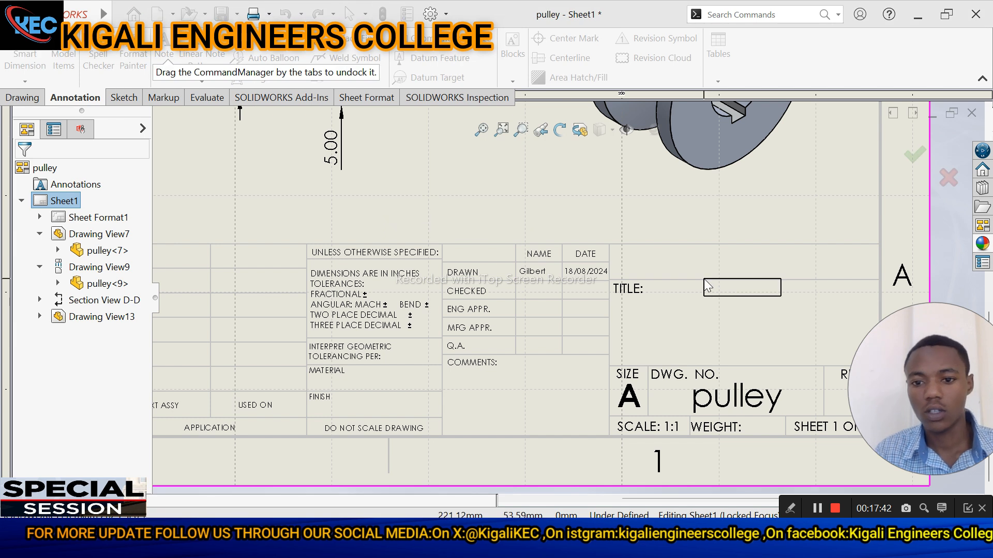
{"action": "left_click", "coordinate": [650, 284]}
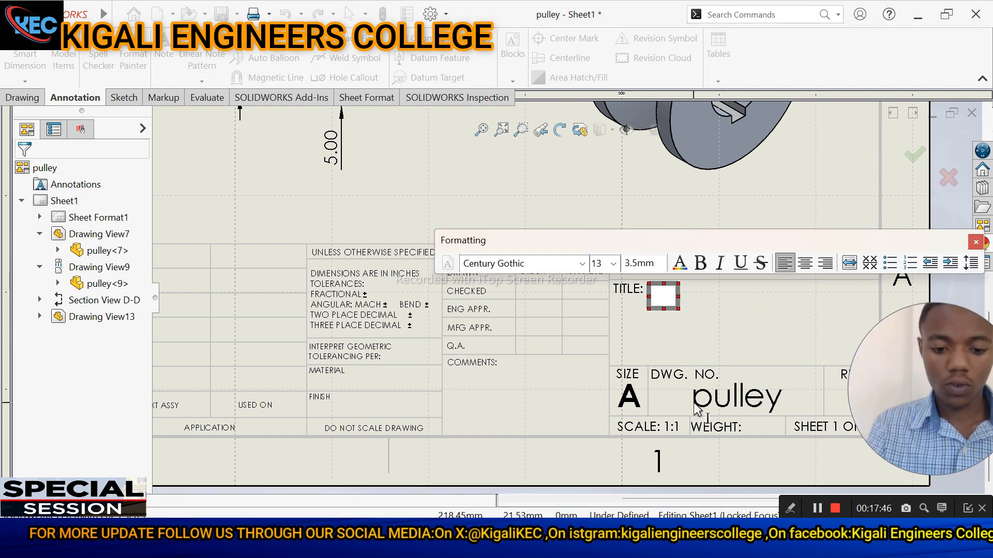
{"action": "type", "text": "FRONT,"}
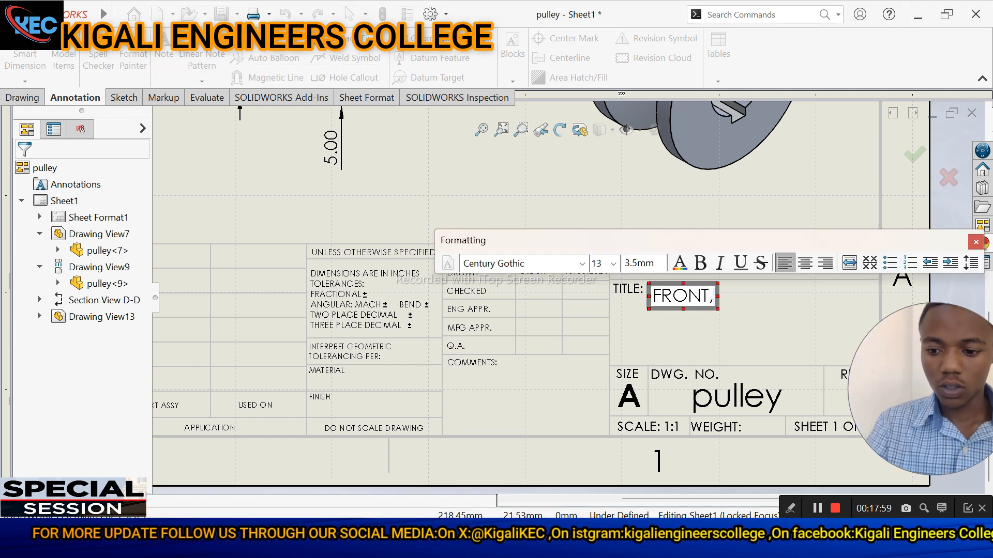
{"action": "type", "text": "LEFT SIDE AND"}
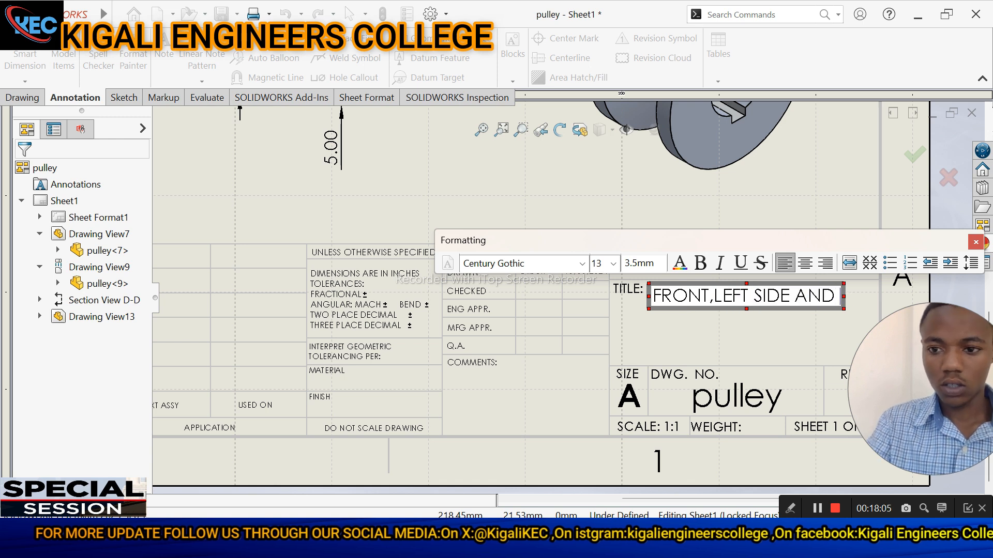
{"action": "type", "text": " SECTION"}
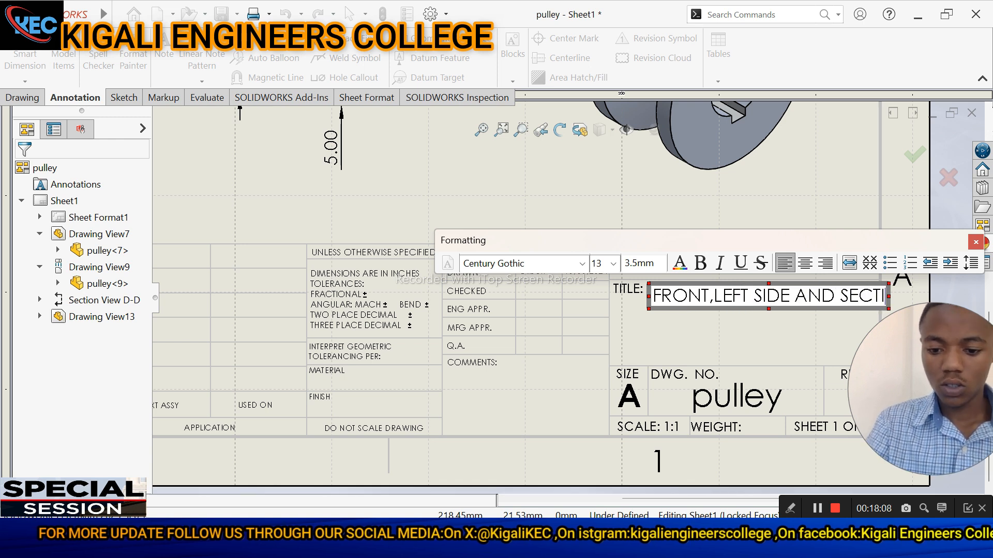
{"action": "type", "text": "AL"}
{"action": "type", "text": "TOP VIEW OF PULLEY"}
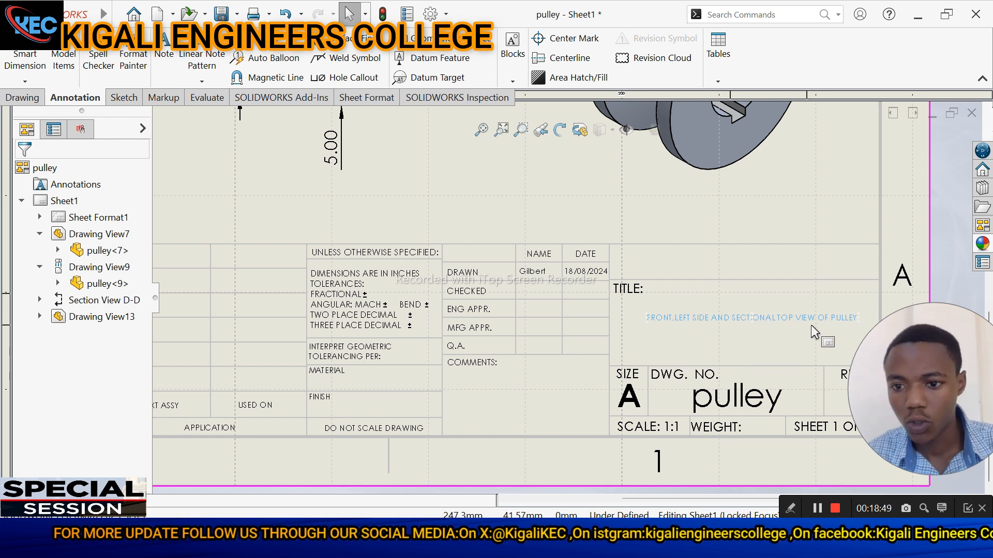
Examine the title block's title, name, date, scale, material and finish fields up close
{"action": "scroll", "coordinate": [816, 327], "scroll_direction": "down", "scroll_amount": 3}
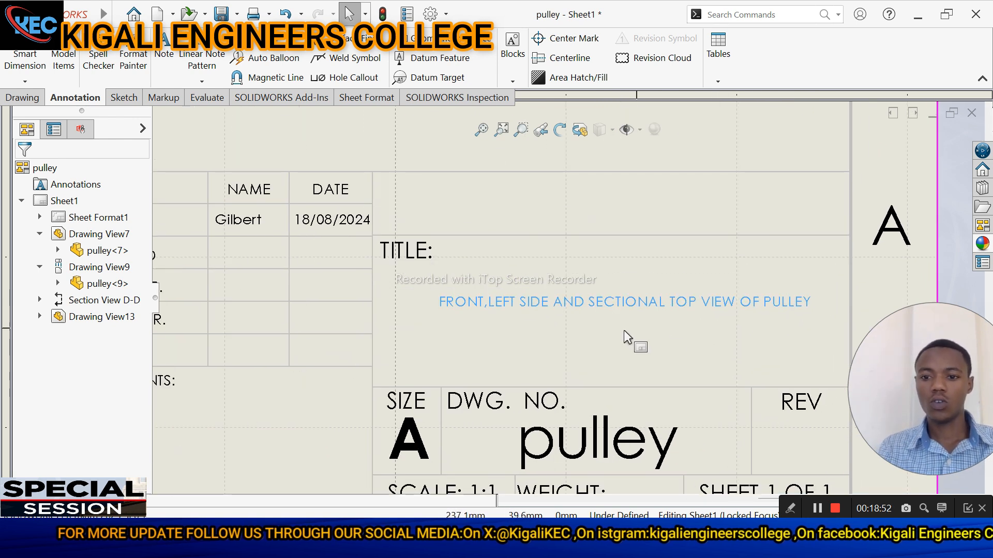
{"action": "scroll", "coordinate": [624, 330], "scroll_direction": "up", "scroll_amount": 3}
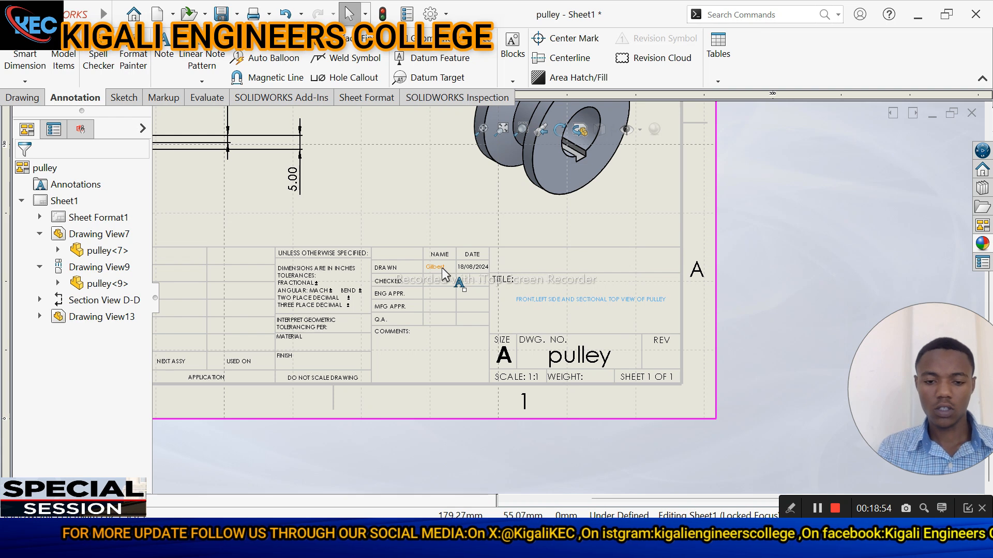
{"action": "scroll", "coordinate": [441, 267], "scroll_direction": "down", "scroll_amount": 2}
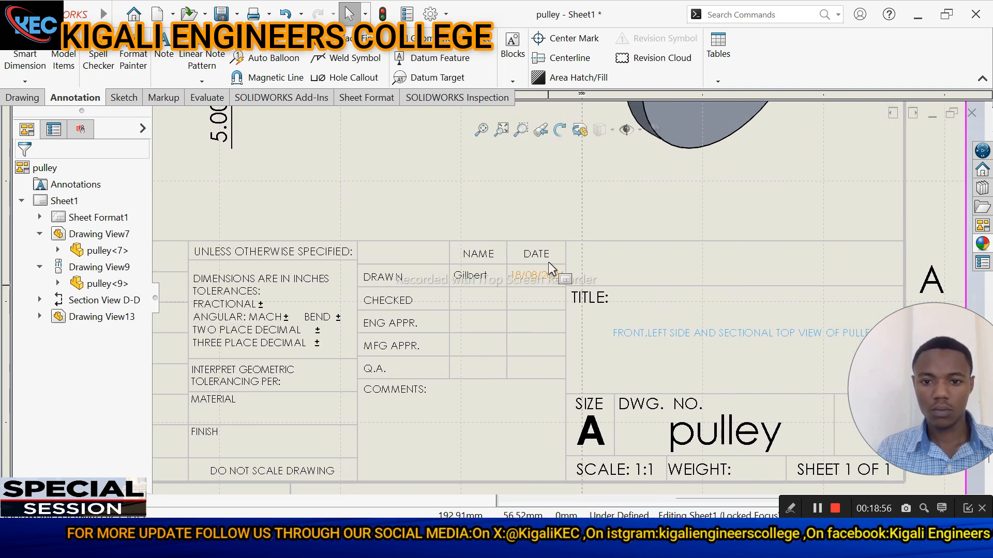
{"action": "scroll", "coordinate": [545, 266], "scroll_direction": "up", "scroll_amount": 2}
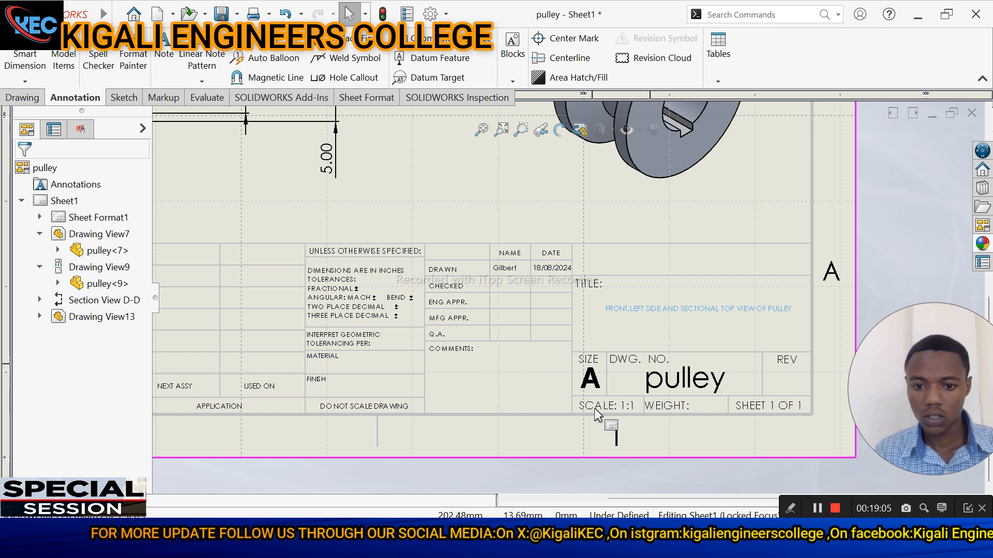
{"action": "scroll", "coordinate": [467, 438], "scroll_direction": "down", "scroll_amount": 2}
{"action": "scroll", "coordinate": [467, 439], "scroll_direction": "up", "scroll_amount": 2}
{"action": "scroll", "coordinate": [396, 269], "scroll_direction": "down", "scroll_amount": 2}
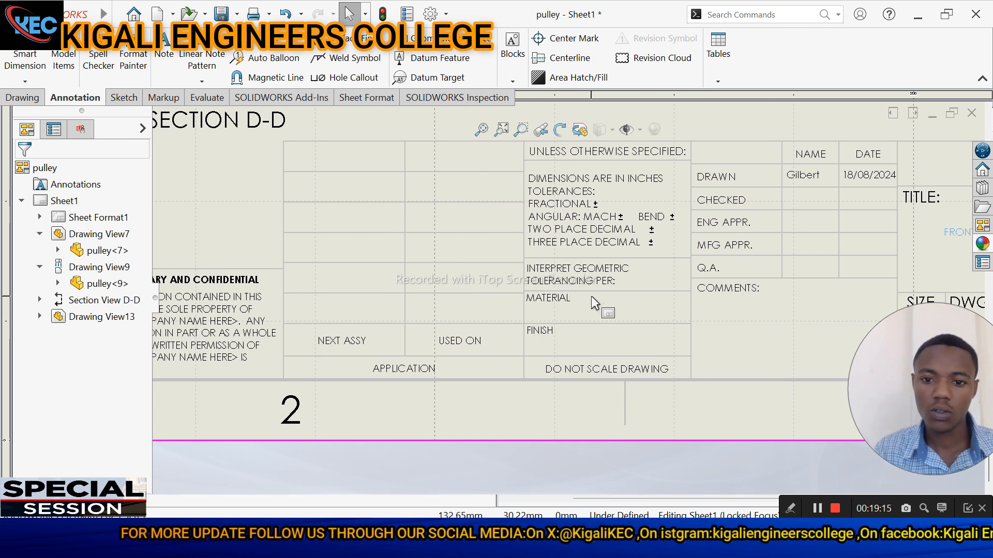
Review the whole sheet with its dimensioned front view, circular view, section D-D and isometric view
{"action": "scroll", "coordinate": [591, 295], "scroll_direction": "up", "scroll_amount": 4}
{"action": "scroll", "coordinate": [746, 179], "scroll_direction": "down", "scroll_amount": 2}
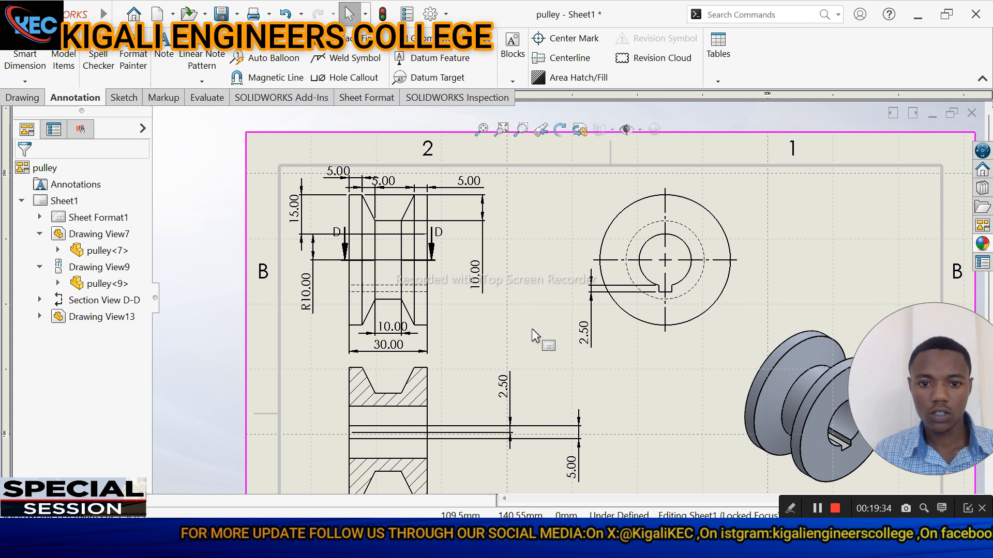
{"action": "scroll", "coordinate": [532, 328], "scroll_direction": "down", "scroll_amount": 2}
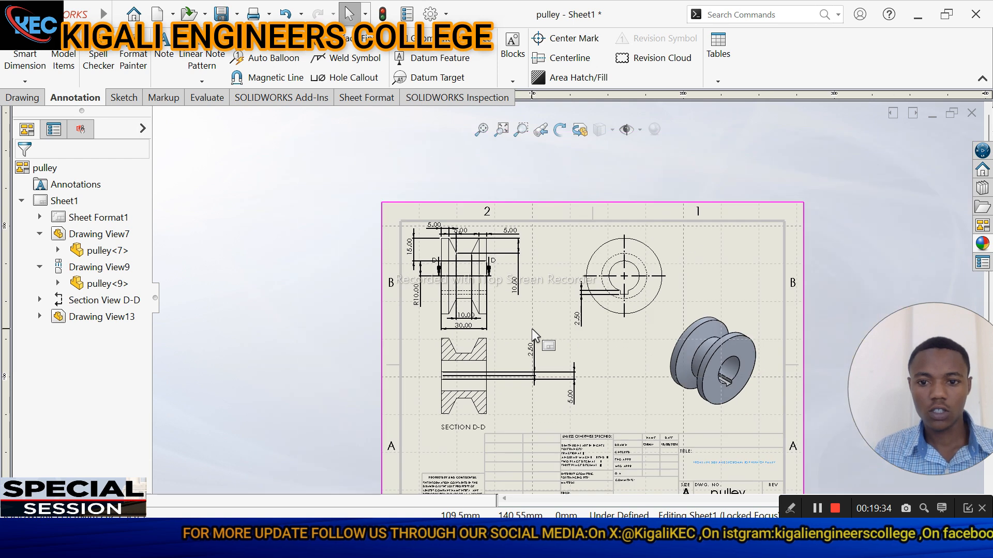
{"action": "scroll", "coordinate": [531, 327], "scroll_direction": "up", "scroll_amount": 2}
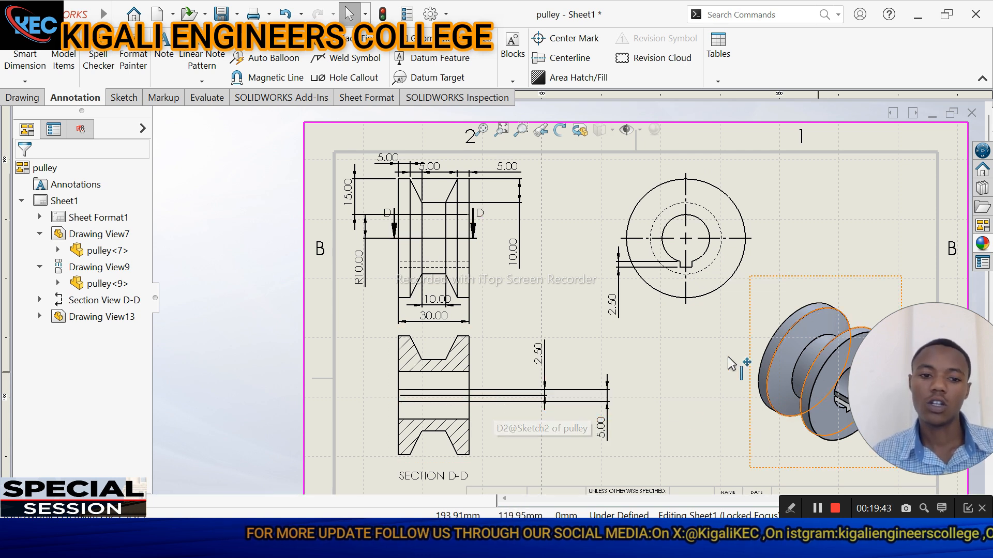
{"action": "scroll", "coordinate": [557, 298], "scroll_direction": "up", "scroll_amount": 3}
{"action": "scroll", "coordinate": [589, 299], "scroll_direction": "down", "scroll_amount": 3}
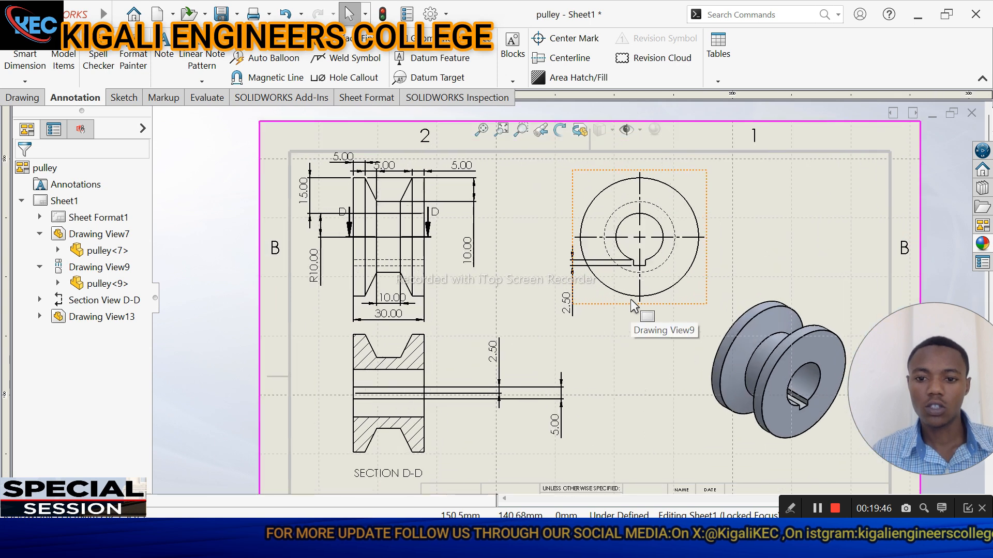
{"action": "scroll", "coordinate": [613, 401], "scroll_direction": "up", "scroll_amount": 3}
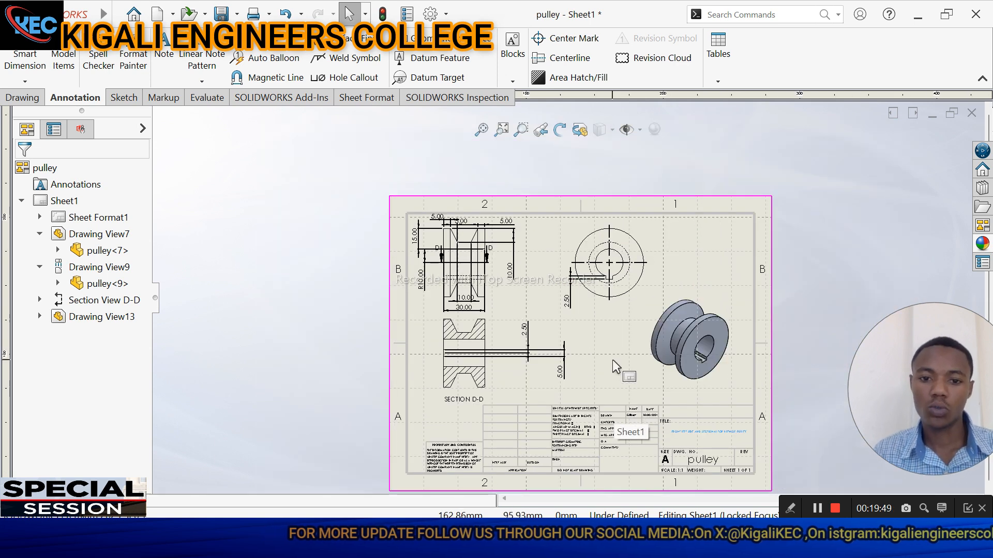
{"action": "scroll", "coordinate": [612, 359], "scroll_direction": "down", "scroll_amount": 3}
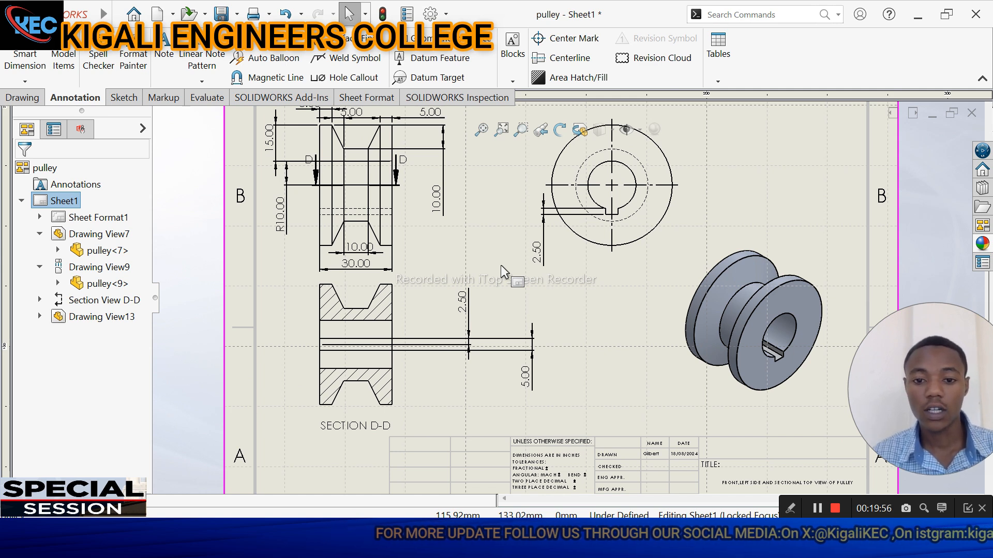
{"action": "scroll", "coordinate": [500, 265], "scroll_direction": "up", "scroll_amount": 5}
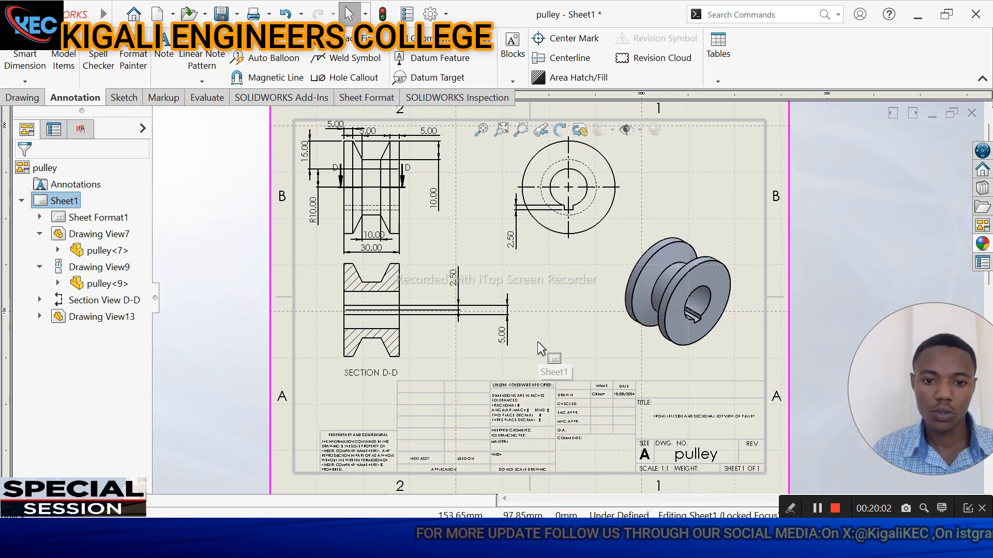